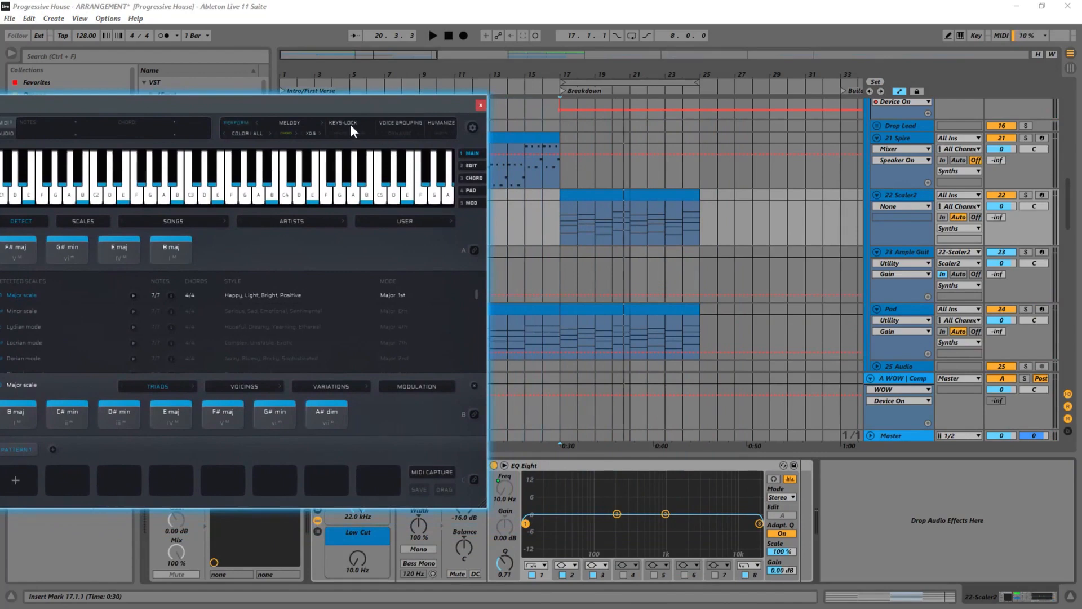
Step: Set the melody expression speed in Scaler 2 to x1 and play the breakdown from bar 17
{"action": "left_click", "coordinate": [320, 134]}
{"action": "key", "text": "space"}
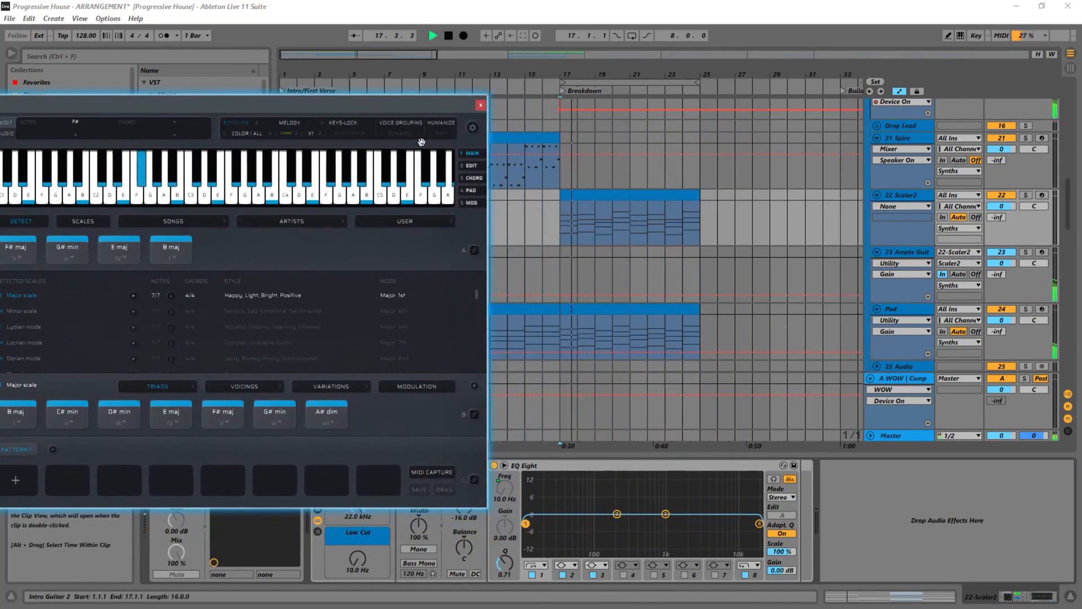
{"action": "left_click_drag", "start_coordinate": [310, 110], "coordinate": [352, 100]}
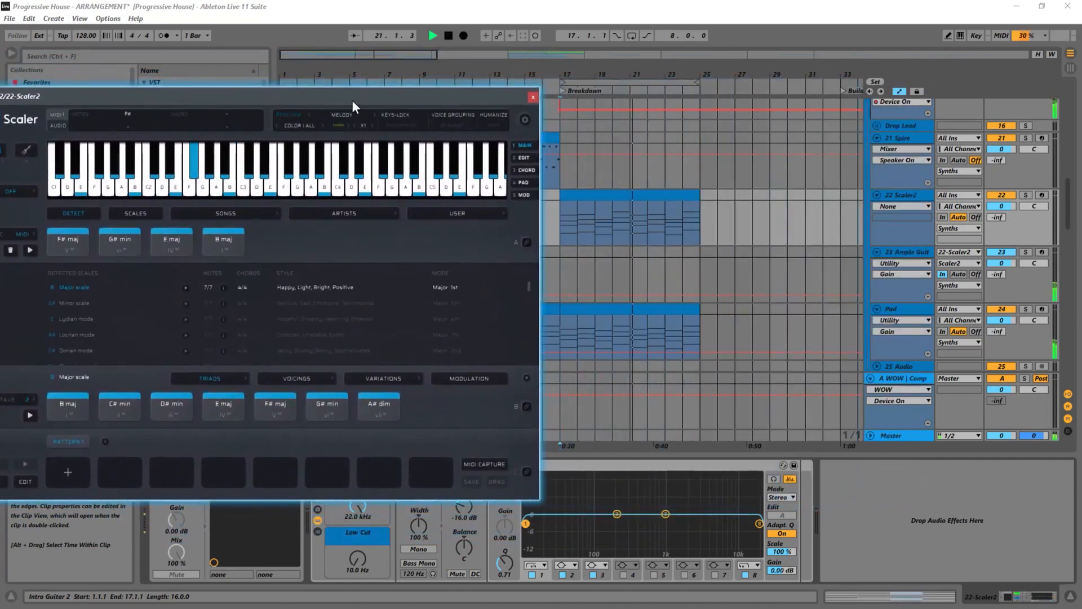
Step: Try the melody at x2 speed from bar 17, and return the speed to x1
{"action": "left_click", "coordinate": [370, 124]}
{"action": "key", "text": "space"}
{"action": "key", "text": "space"}
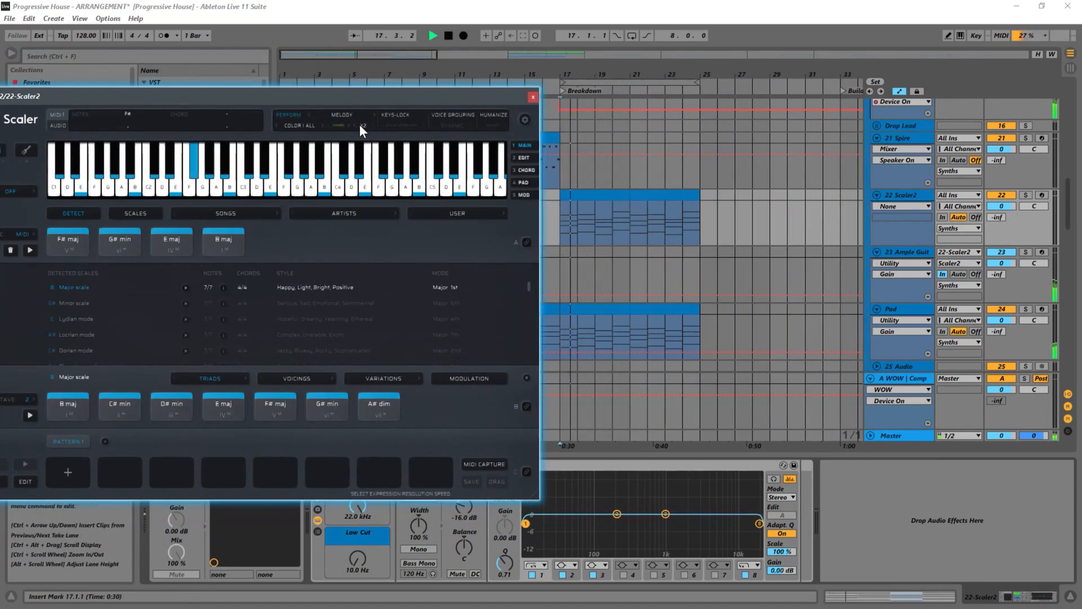
{"action": "left_click", "coordinate": [354, 125]}
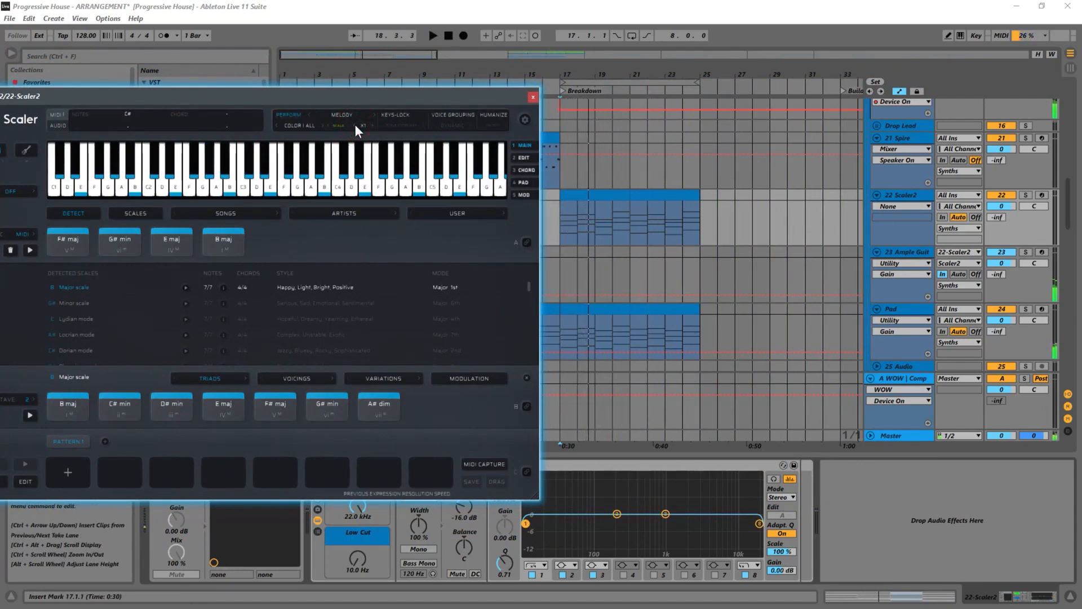
{"action": "key", "text": "space"}
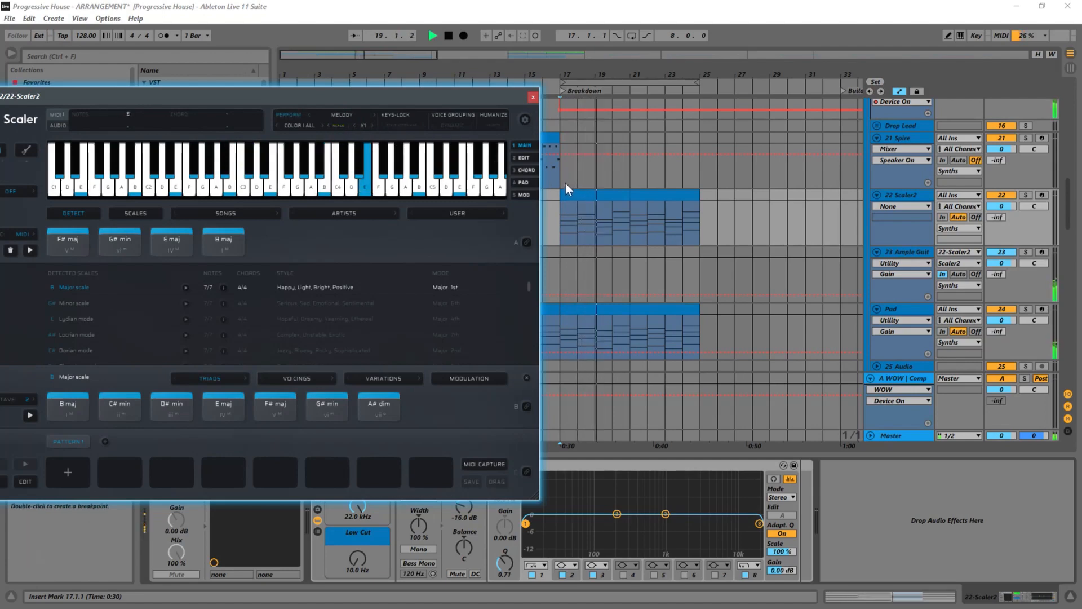
Step: Compare the melody's current phrase mode with the previous one while the breakdown plays
{"action": "left_click", "coordinate": [329, 125]}
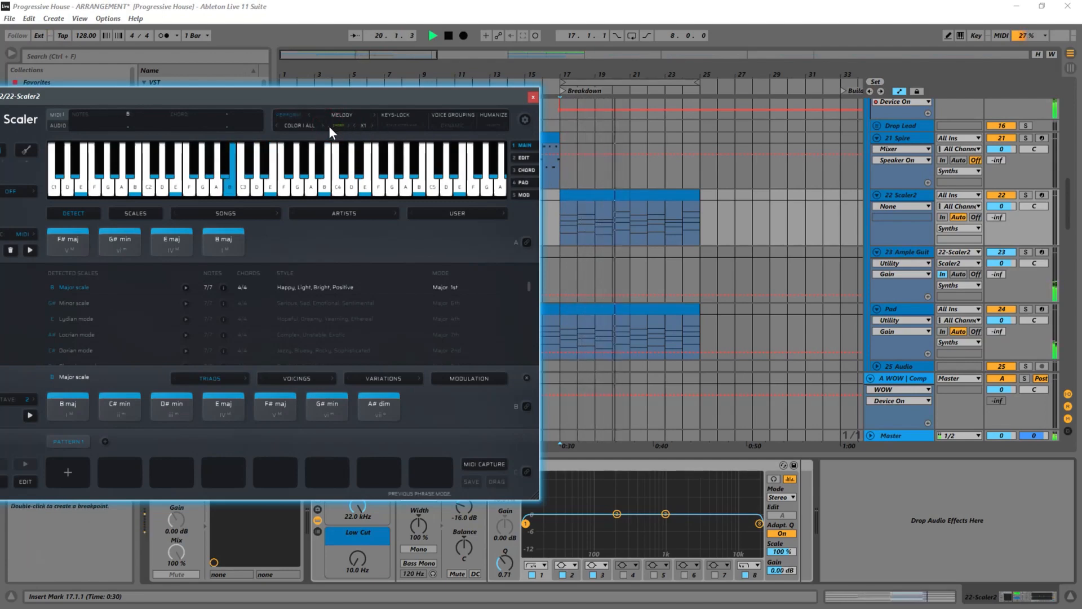
{"action": "left_click", "coordinate": [347, 125]}
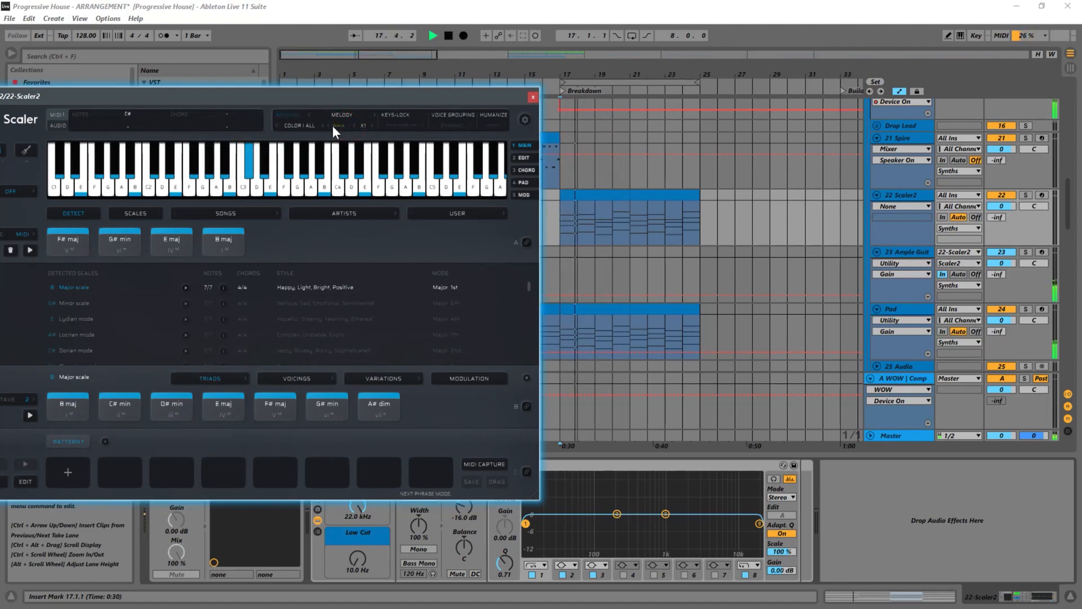
{"action": "left_click", "coordinate": [329, 125]}
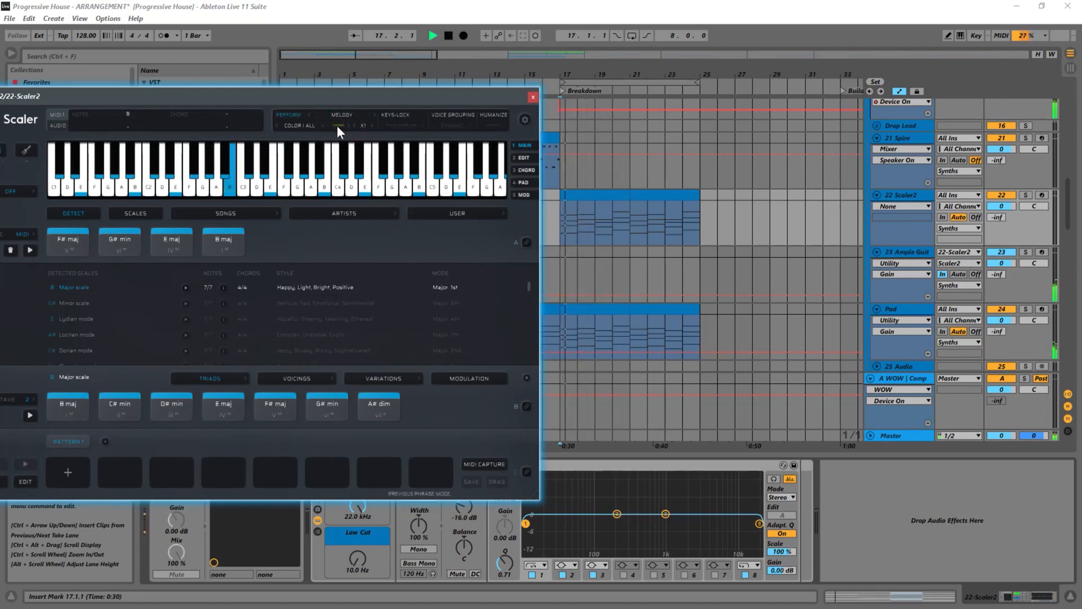
{"action": "left_click", "coordinate": [347, 125]}
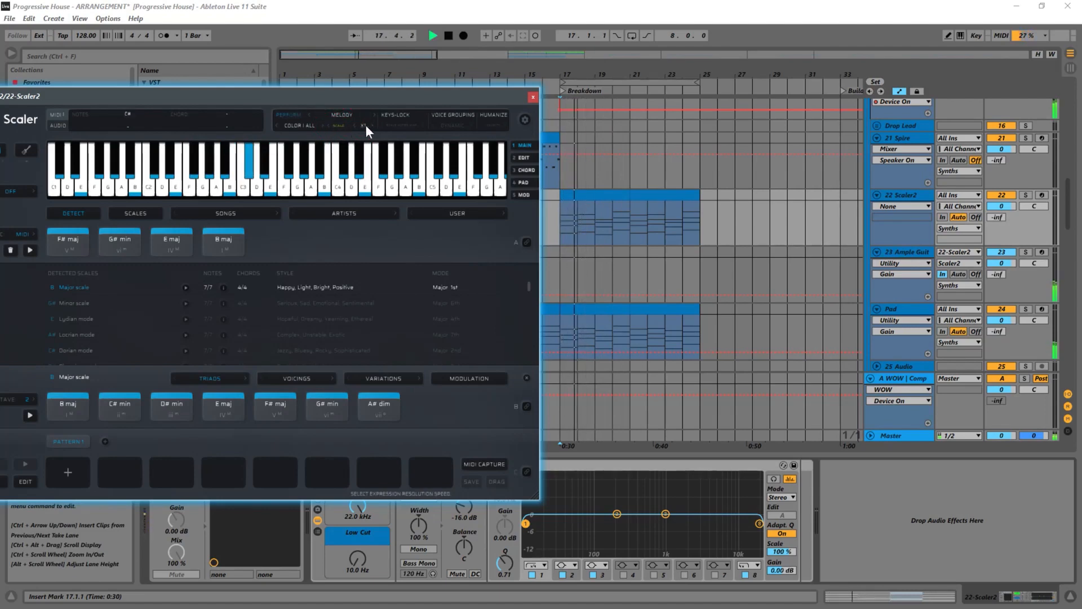
Step: Audition the Motif B All melody expression, and switch it to Motif B 1, replaying from bar 17
{"action": "left_click", "coordinate": [315, 126]}
{"action": "left_click", "coordinate": [319, 175]}
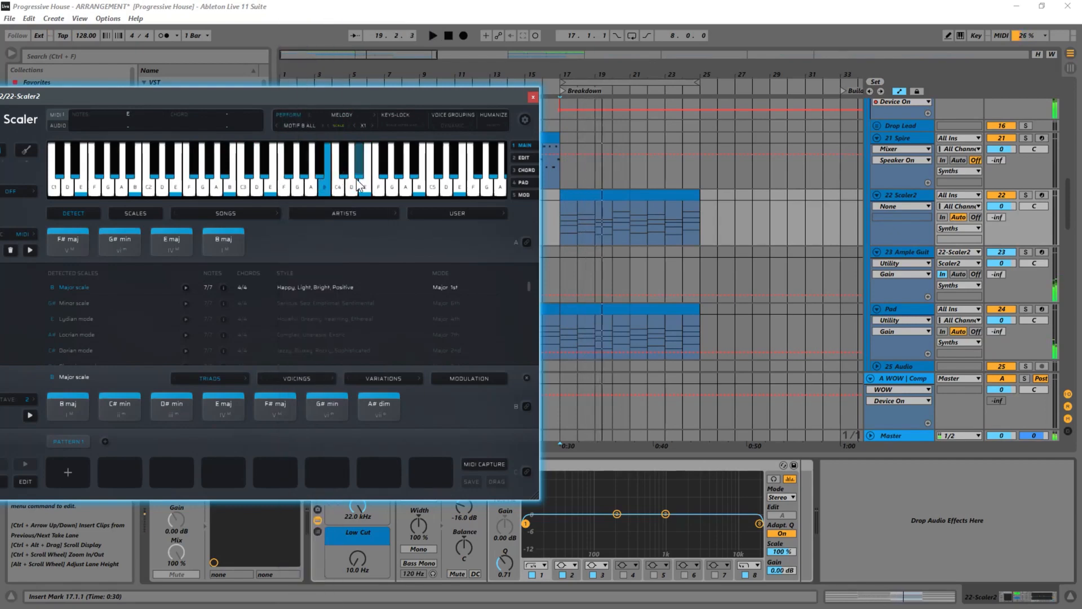
{"action": "key", "text": "space"}
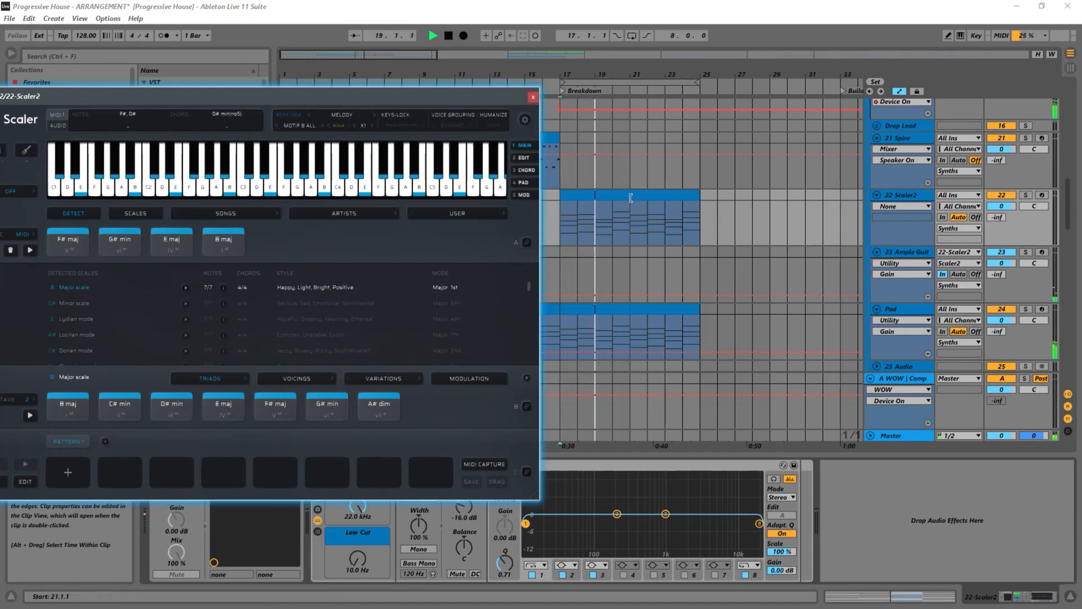
{"action": "left_click", "coordinate": [322, 124]}
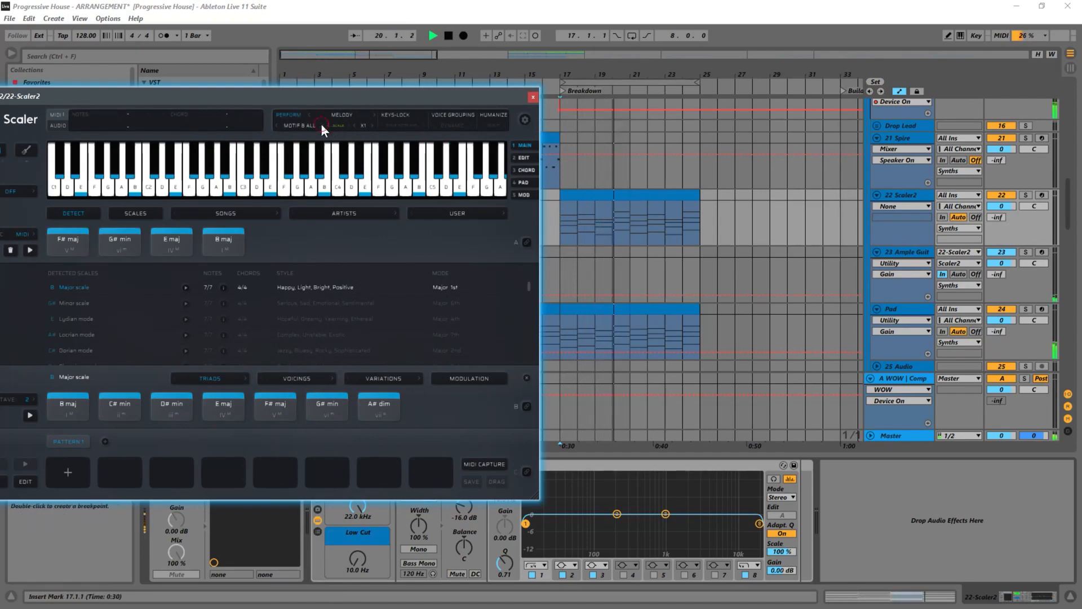
{"action": "key", "text": "space"}
{"action": "key", "text": "space"}
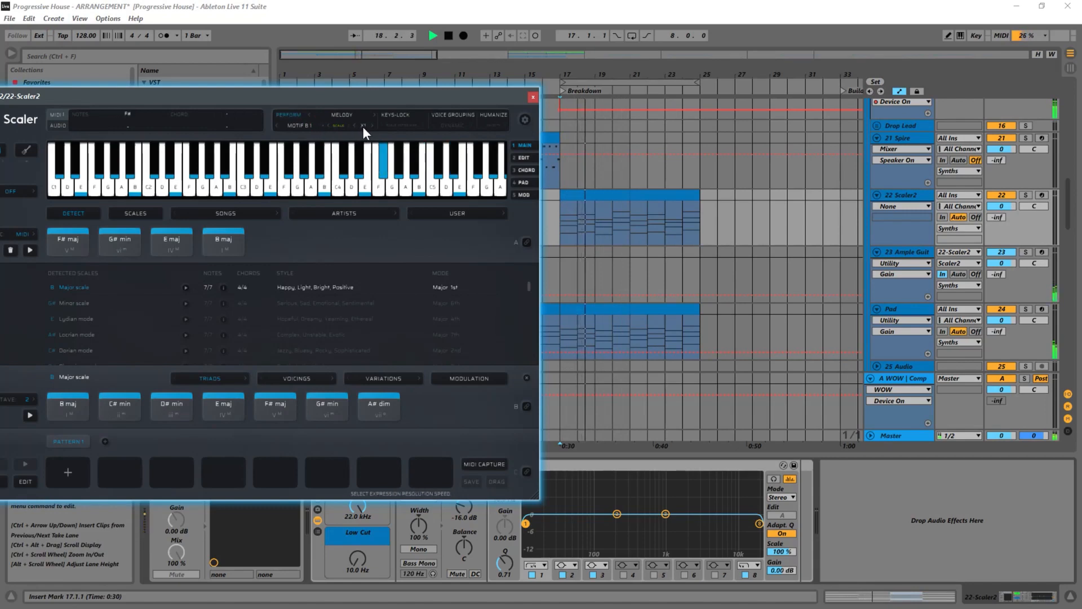
Step: Switch the Motif B 1 melody to the previous phrase mode and replay it from bar 17
{"action": "left_click", "coordinate": [330, 125]}
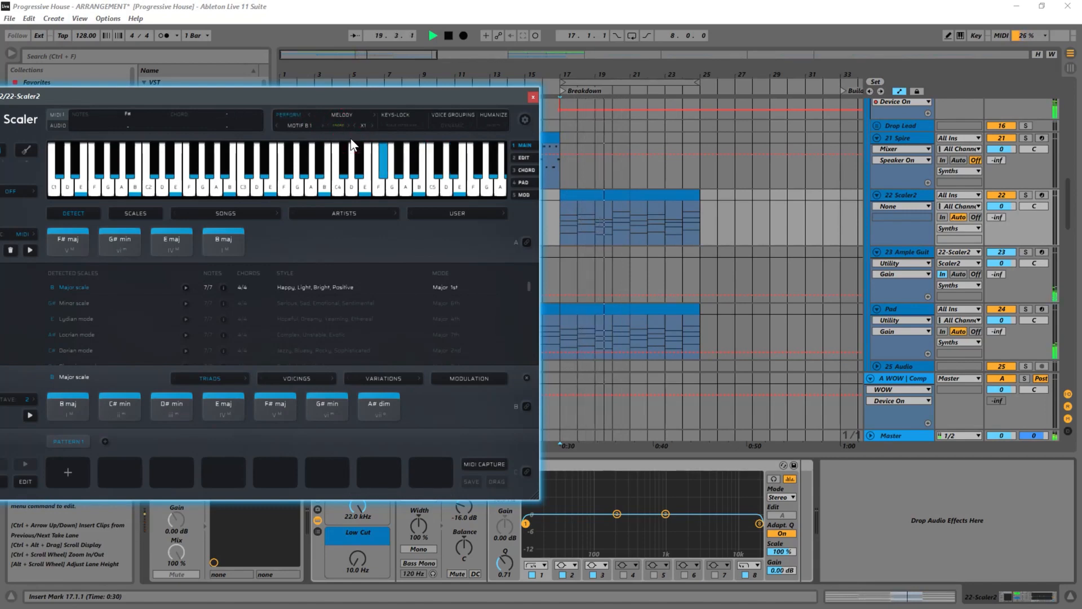
{"action": "key", "text": "space"}
{"action": "key", "text": "space"}
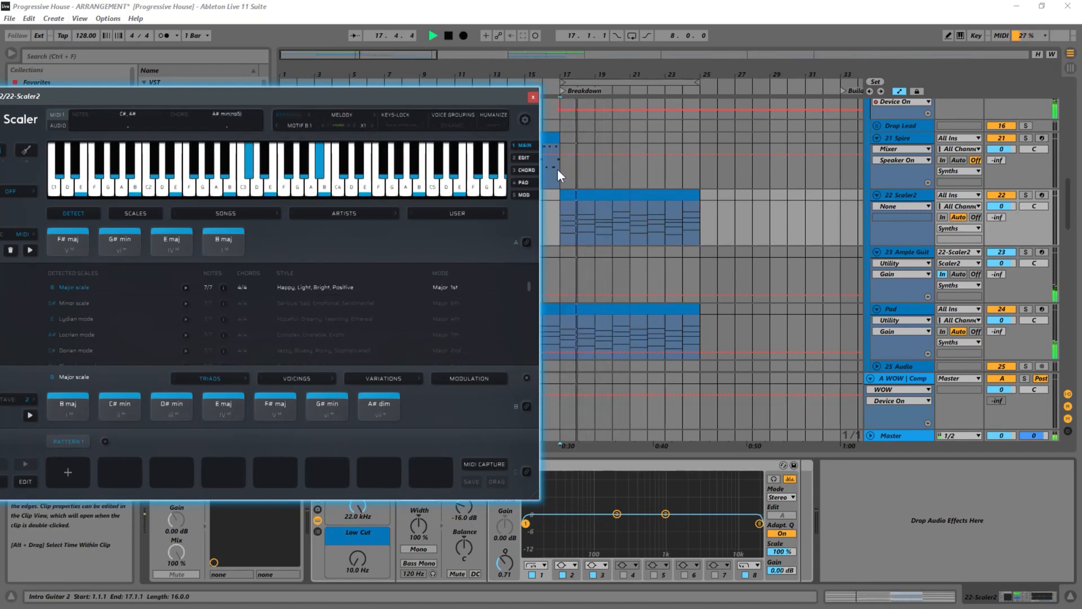
Step: Close the Scaler window and set the Ample Guitar track's Utility gain to -18.4 dB, checking the level in playback
{"action": "left_click", "coordinate": [557, 262]}
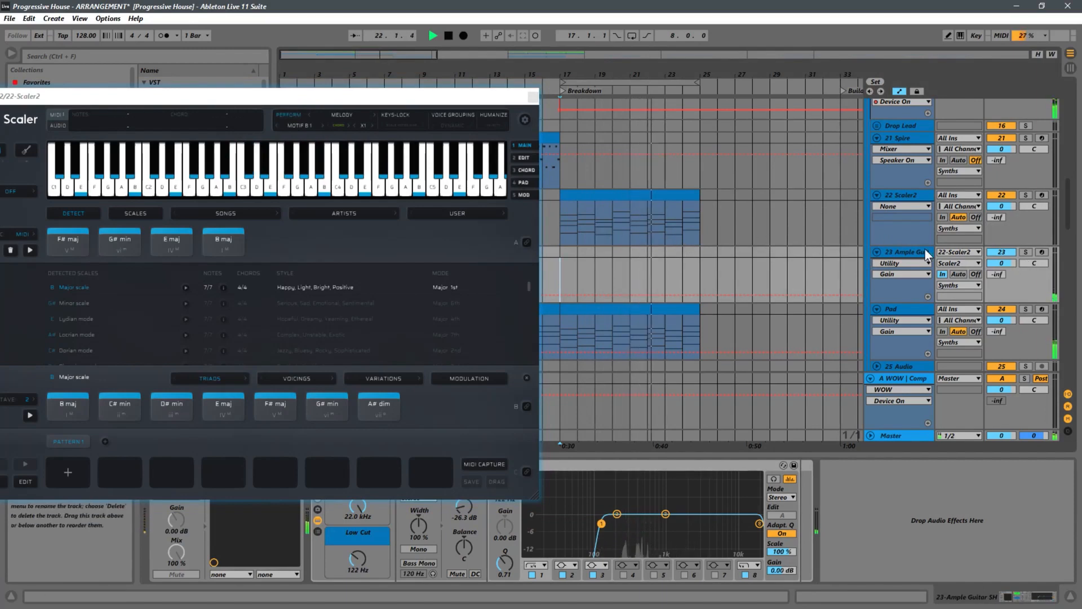
{"action": "left_click", "coordinate": [531, 97]}
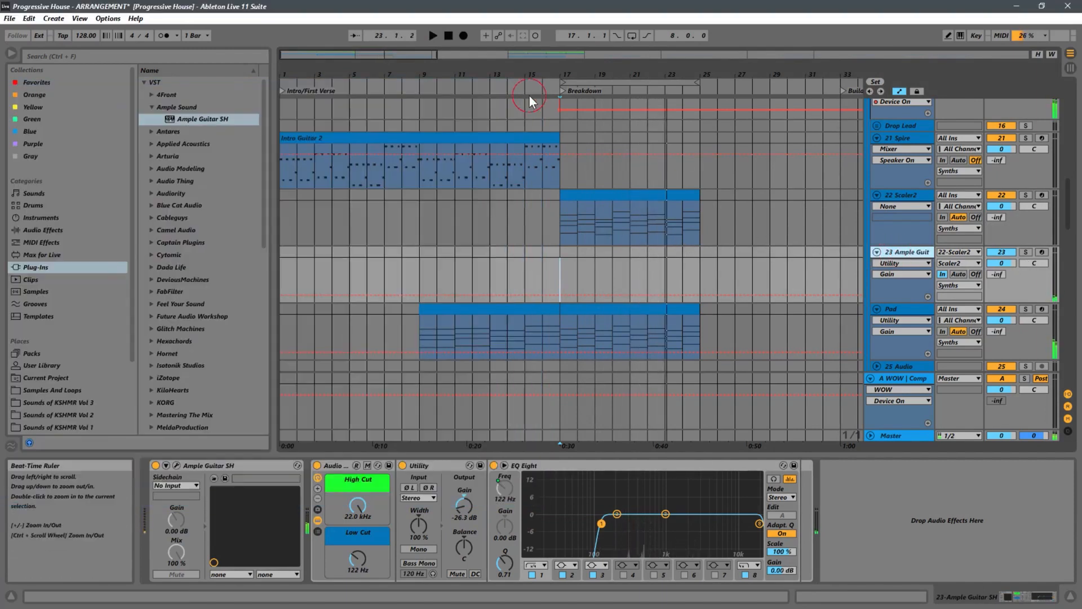
{"action": "left_click_drag", "start_coordinate": [464, 508], "coordinate": [466, 504]}
{"action": "key", "text": "space"}
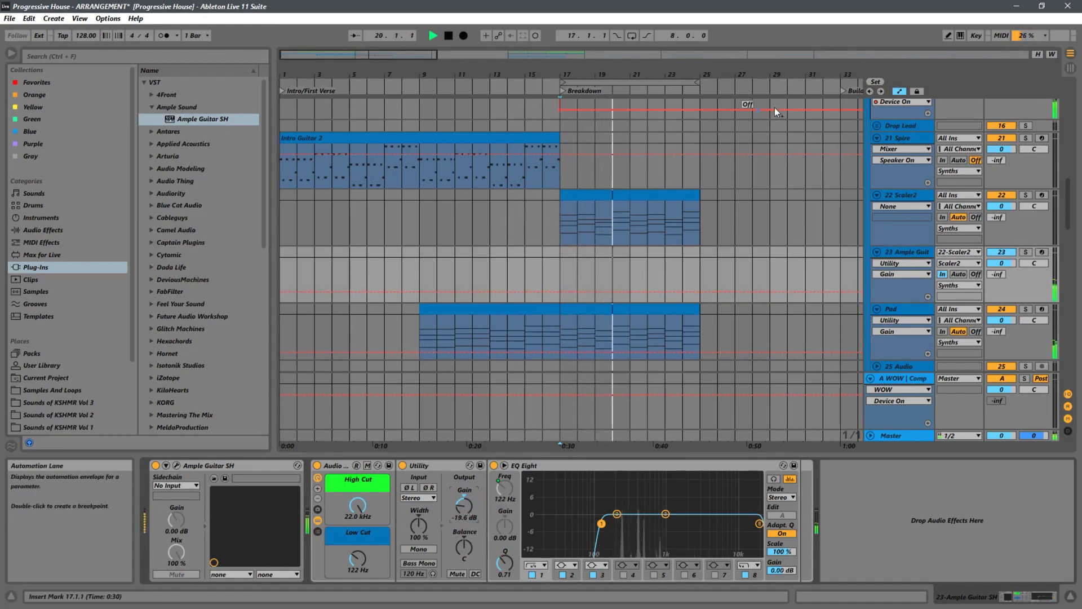
{"action": "left_click_drag", "start_coordinate": [582, 74], "coordinate": [579, 56]}
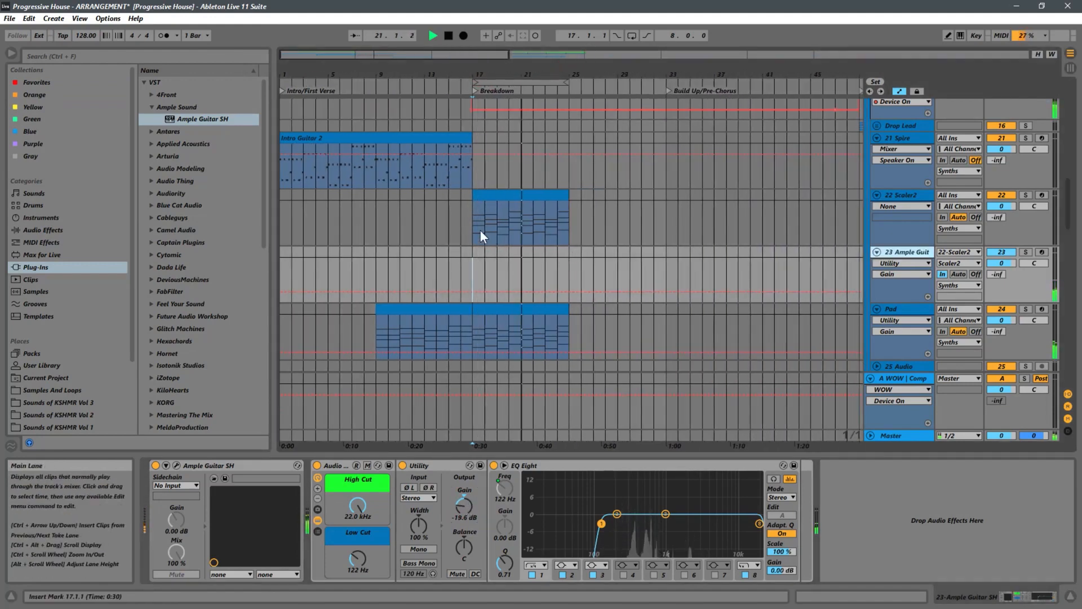
{"action": "key", "text": "space"}
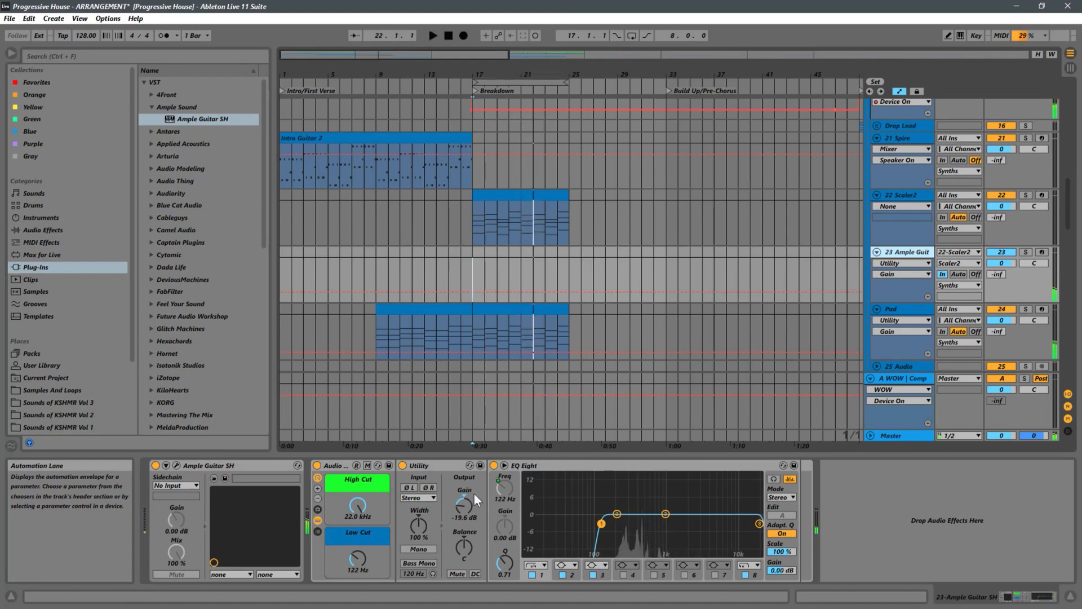
{"action": "left_click_drag", "start_coordinate": [464, 506], "coordinate": [464, 506]}
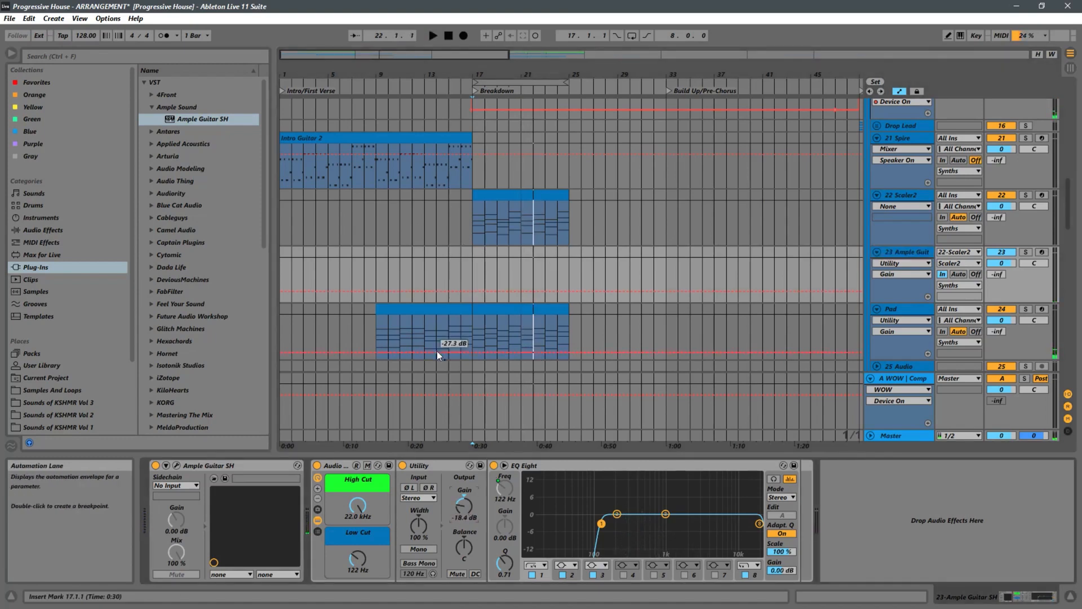
Step: Play the intro guitar on the Spire track from bar 10, and from bar 16 into the breakdown
{"action": "left_click", "coordinate": [393, 178]}
{"action": "key", "text": "space"}
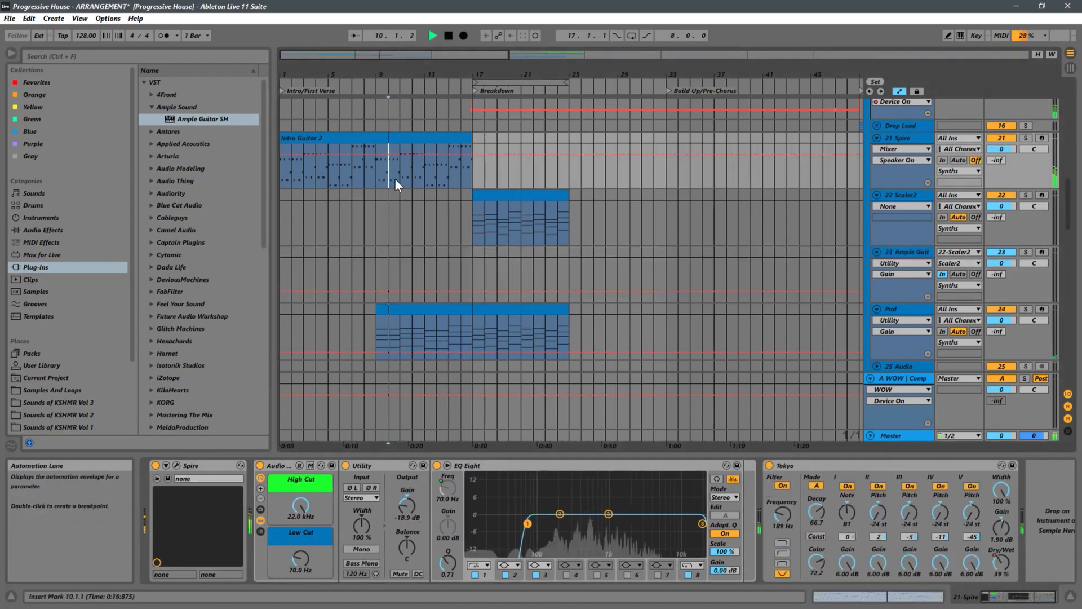
{"action": "left_click", "coordinate": [461, 178]}
{"action": "key", "text": "space"}
{"action": "key", "text": "space"}
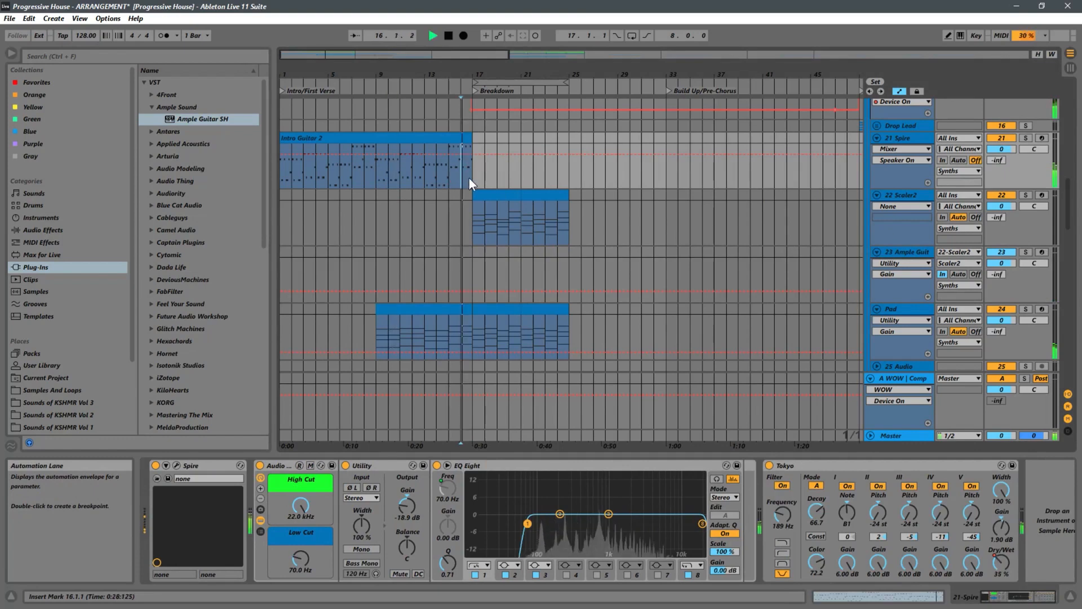
Step: Place a copy of the Scaler2 track's breakdown clip at bars 9 to 17 and play from bar 9
{"action": "left_click", "coordinate": [505, 196]}
{"action": "left_click_drag", "start_coordinate": [496, 196], "coordinate": [406, 213]}
{"action": "key", "text": "ctrl+d"}
{"action": "left_click", "coordinate": [375, 222]}
{"action": "key", "text": "space"}
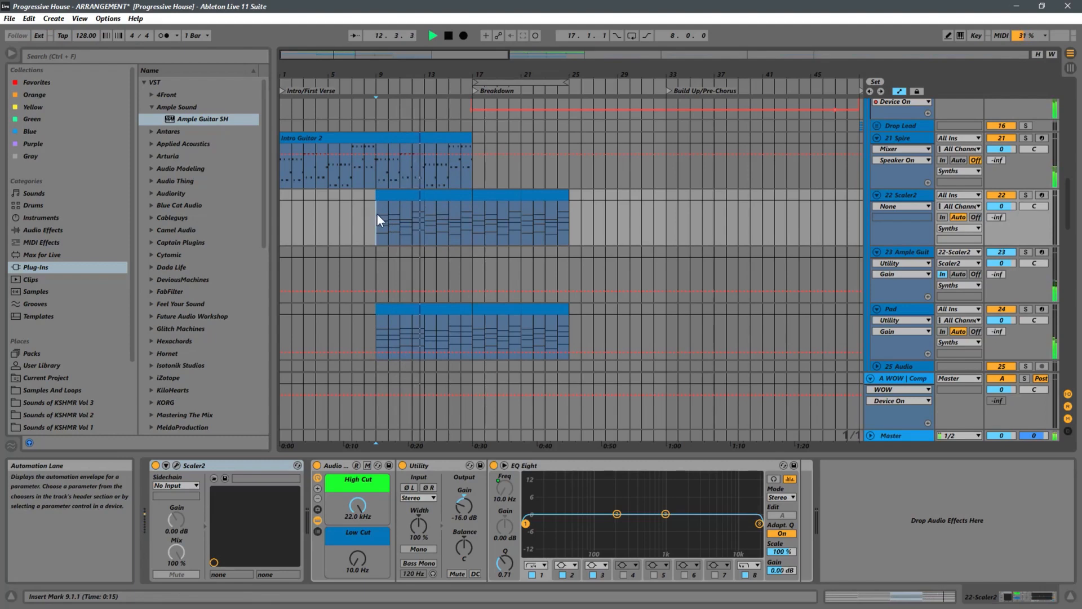
Step: Delete the copied Scaler2 clip between bars 9 and 17 and stop playback
{"action": "left_click_drag", "start_coordinate": [377, 213], "coordinate": [472, 199]}
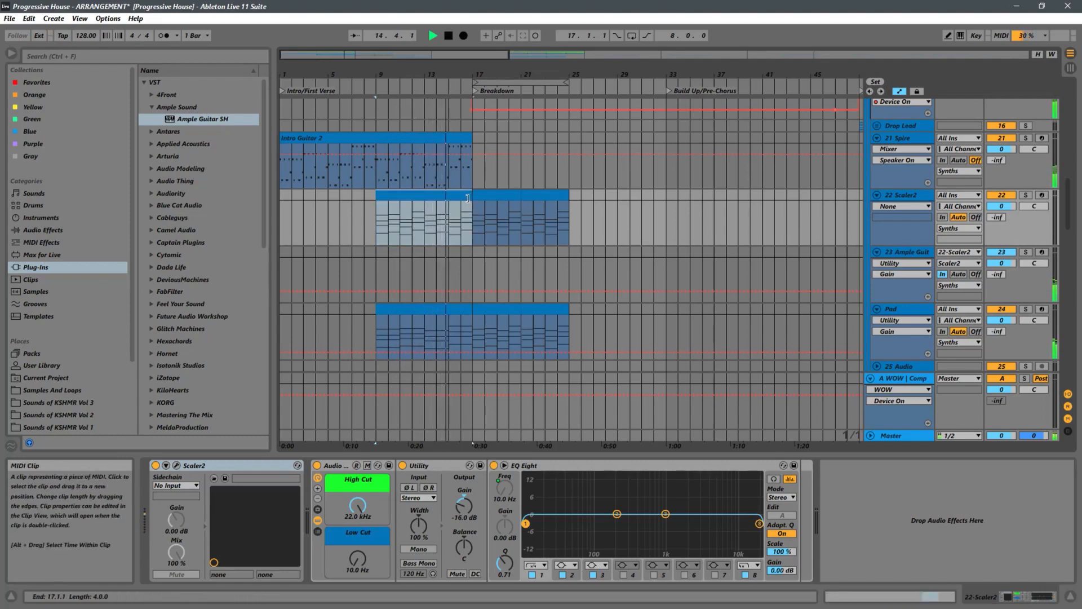
{"action": "left_click_drag", "start_coordinate": [467, 198], "coordinate": [467, 199]}
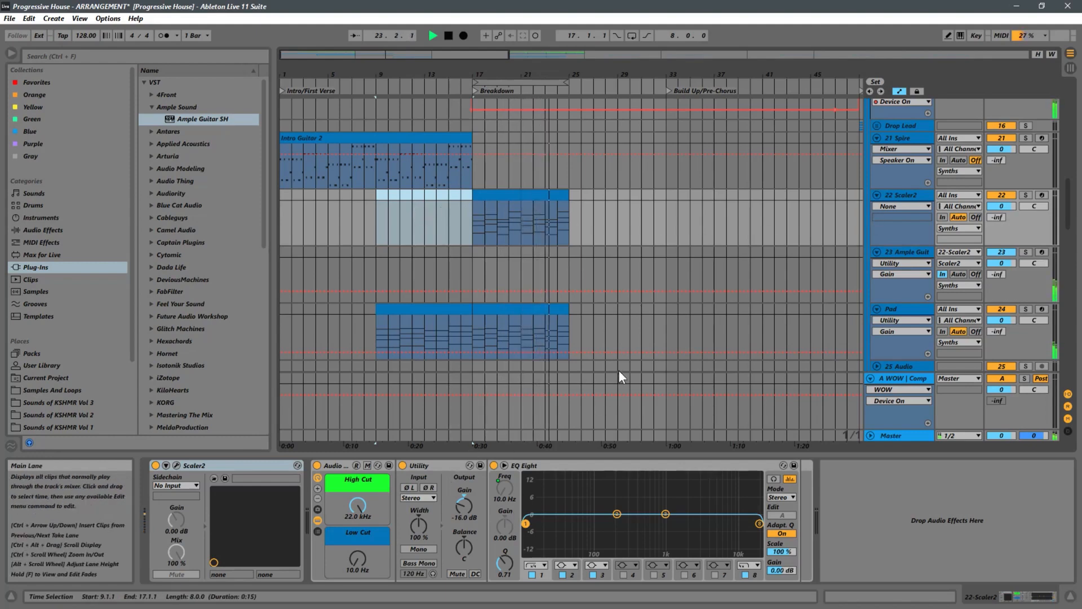
{"action": "key", "text": "space"}
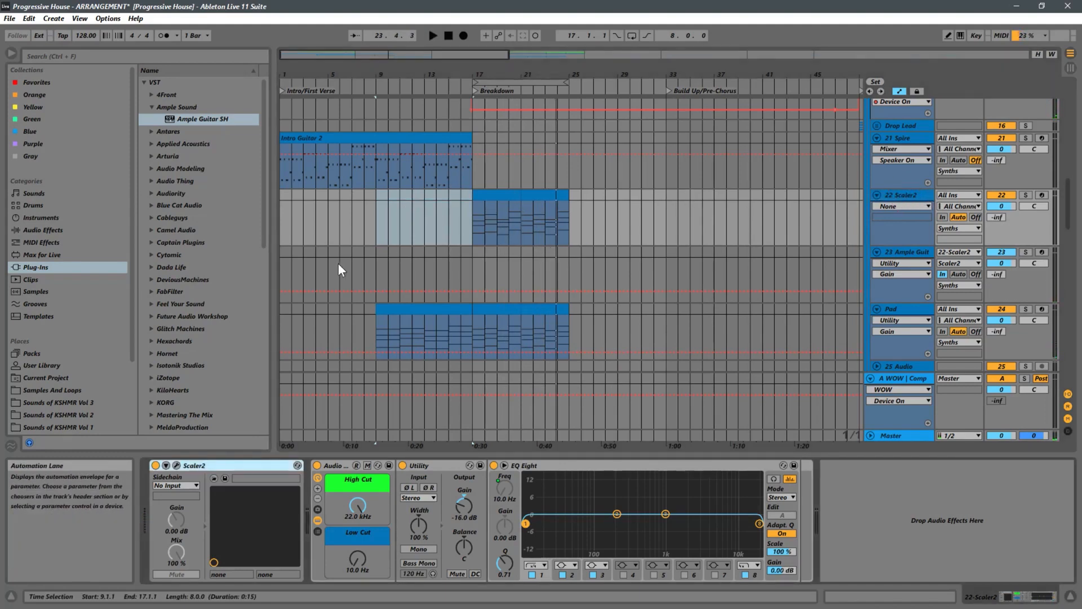
Step: Browse the audio effects to the Multiband Dynamics presets under Dynamics and select OTT
{"action": "left_click", "coordinate": [32, 229]}
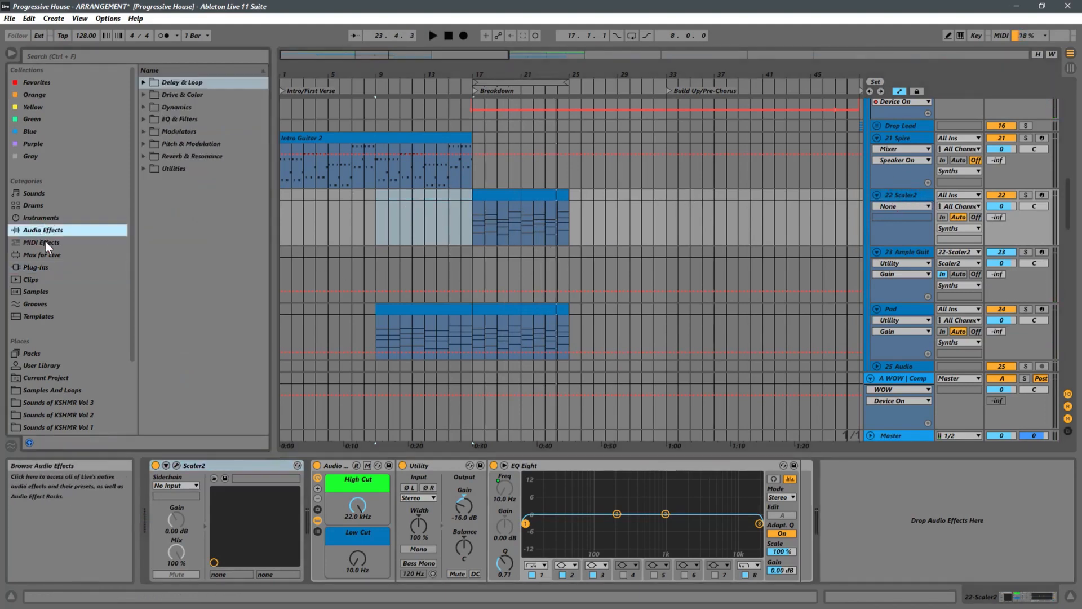
{"action": "left_click", "coordinate": [45, 241]}
{"action": "left_click", "coordinate": [37, 235]}
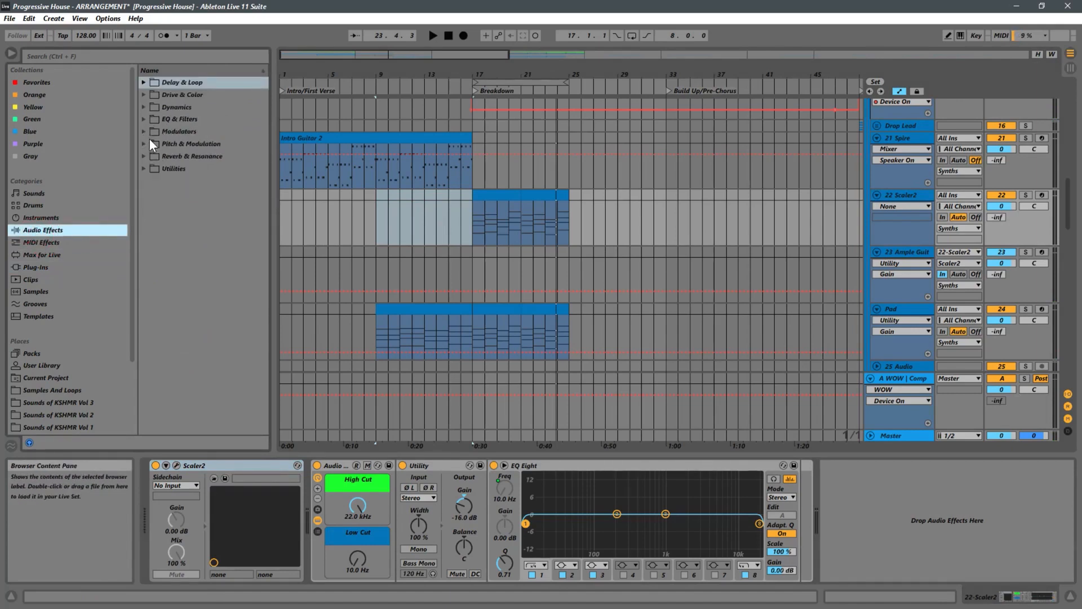
{"action": "left_click", "coordinate": [145, 106]}
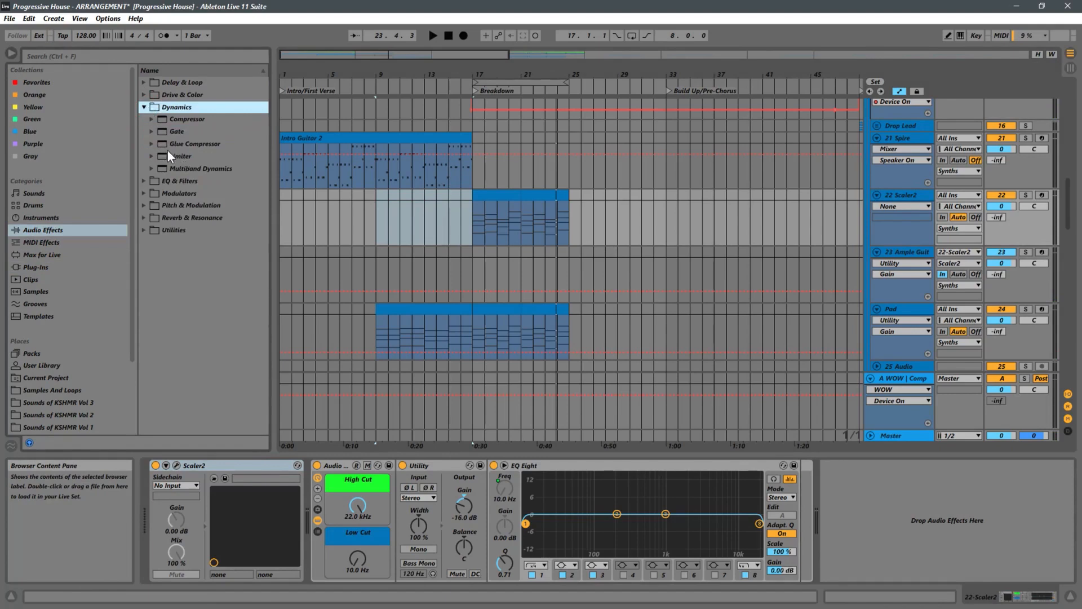
{"action": "left_click", "coordinate": [152, 169]}
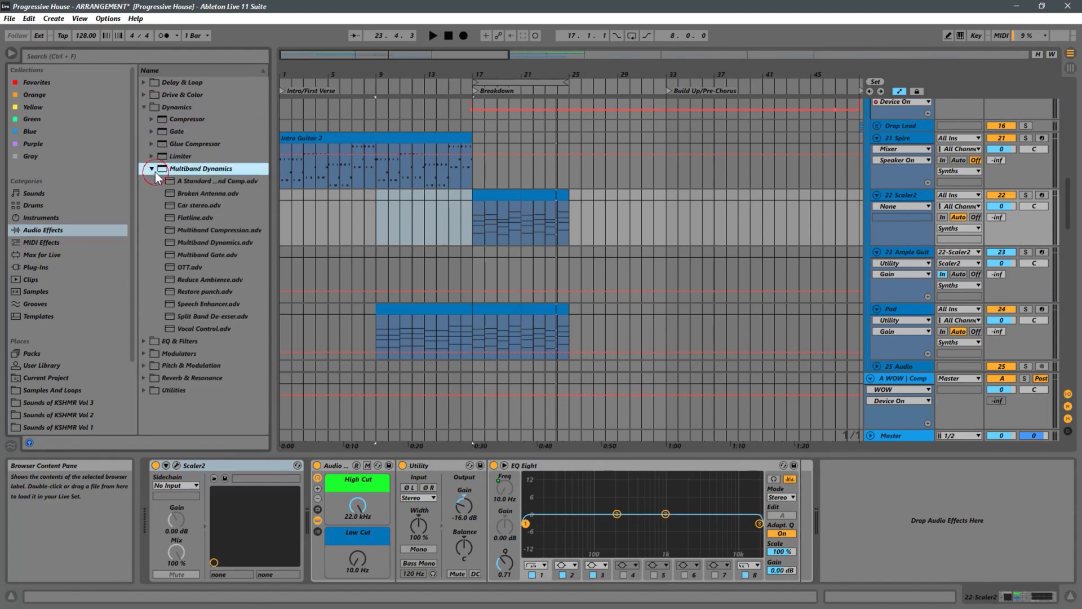
{"action": "left_click", "coordinate": [179, 267]}
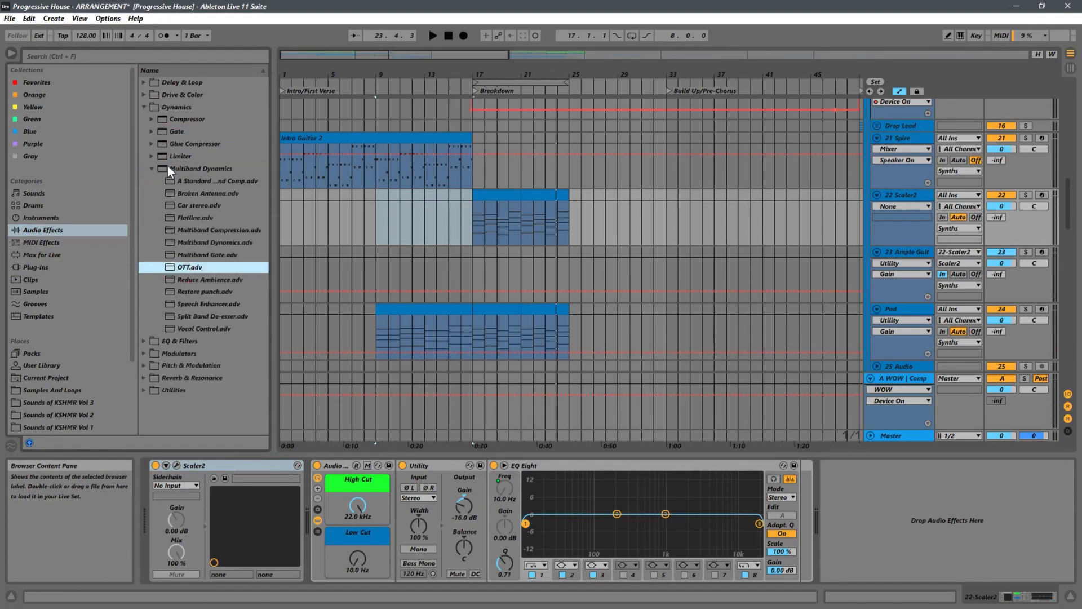
Step: Look through the audio effects listed under Drive & Color and EQ & Filters
{"action": "left_click", "coordinate": [145, 107]}
{"action": "left_click", "coordinate": [144, 95]}
{"action": "left_click", "coordinate": [144, 95]}
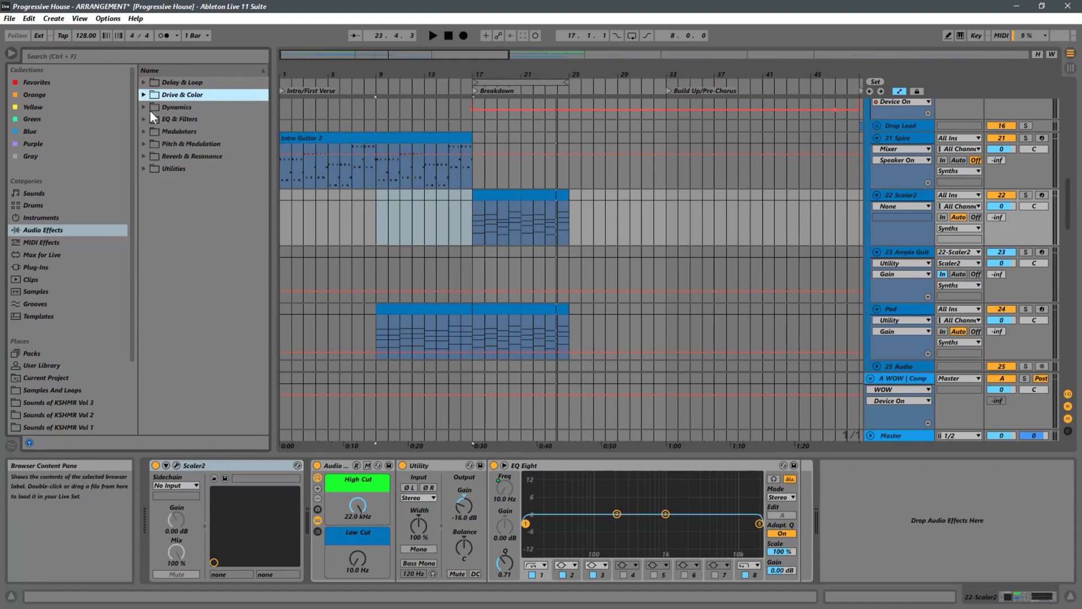
{"action": "left_click", "coordinate": [144, 96]}
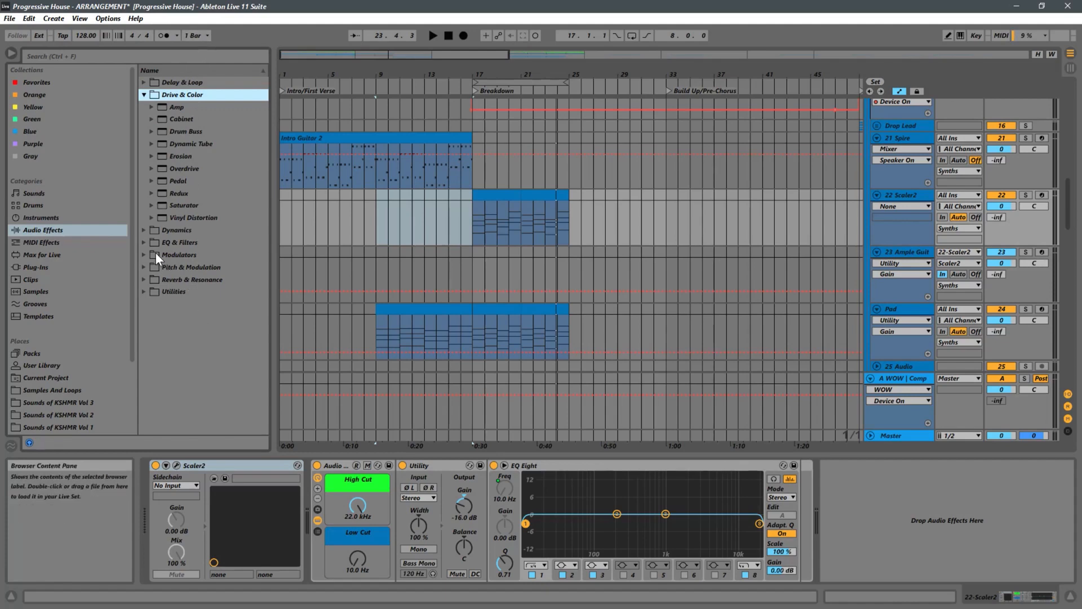
{"action": "left_click", "coordinate": [143, 243]}
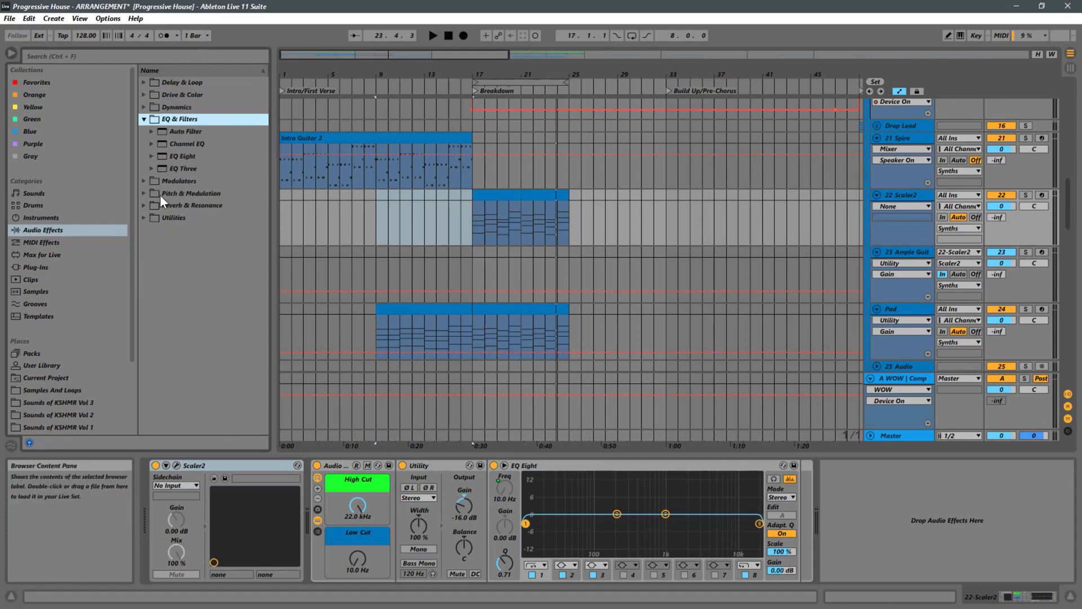
Step: Add the Multiband Dynamics preset OTT to the end of the Scaler2 track's device chain
{"action": "left_click", "coordinate": [145, 107]}
{"action": "left_click", "coordinate": [178, 267]}
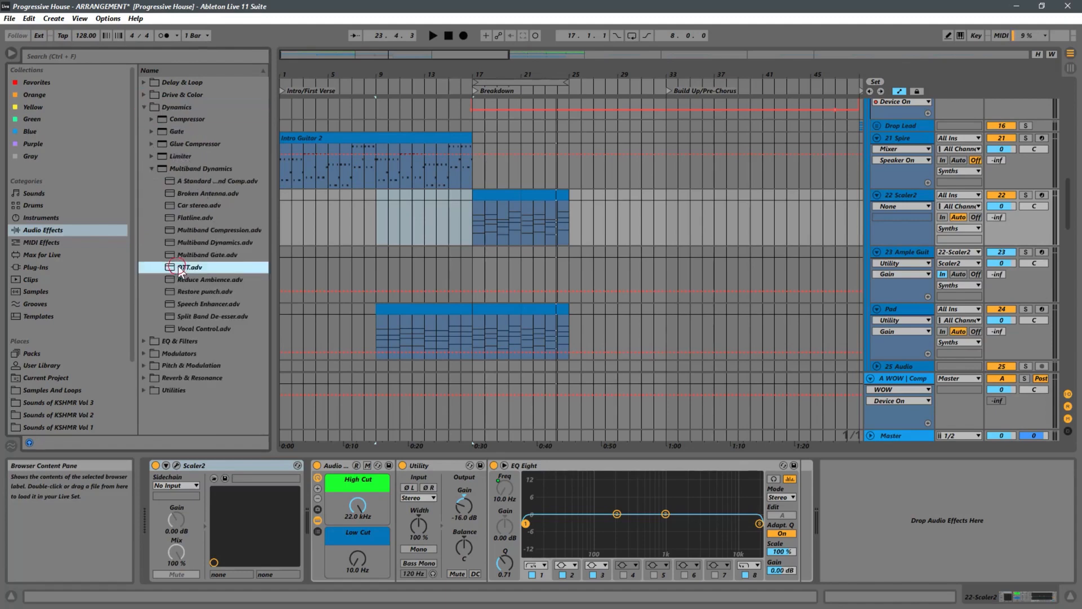
{"action": "key", "text": "Return"}
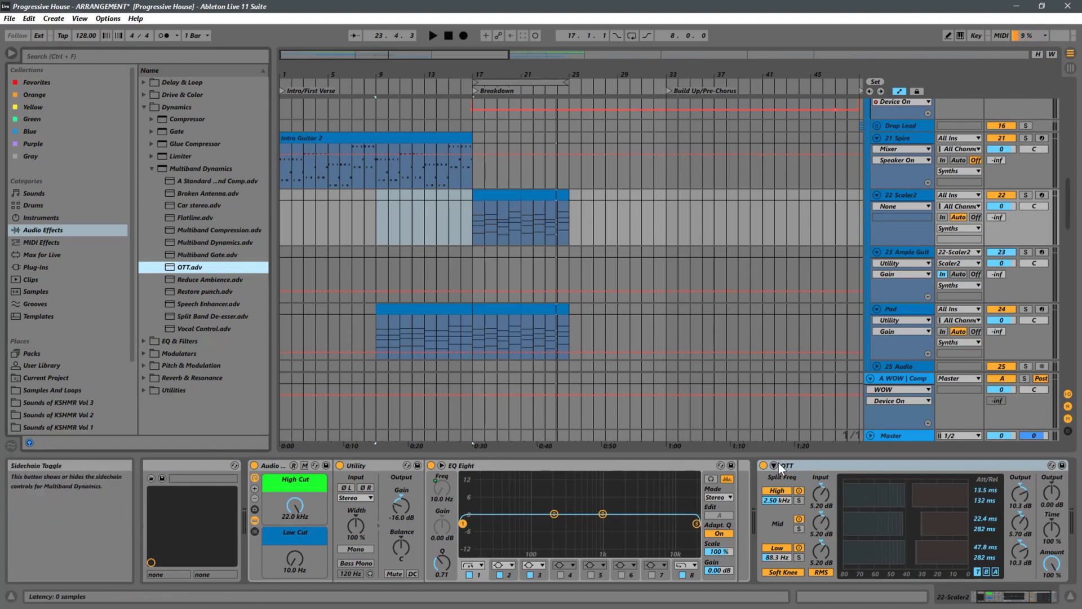
Step: Set OTT's Amount to 11 % and master output to -7.62 dB, deactivate its low band, and play briefly from bar 17
{"action": "left_click_drag", "start_coordinate": [1051, 563], "coordinate": [1051, 589]}
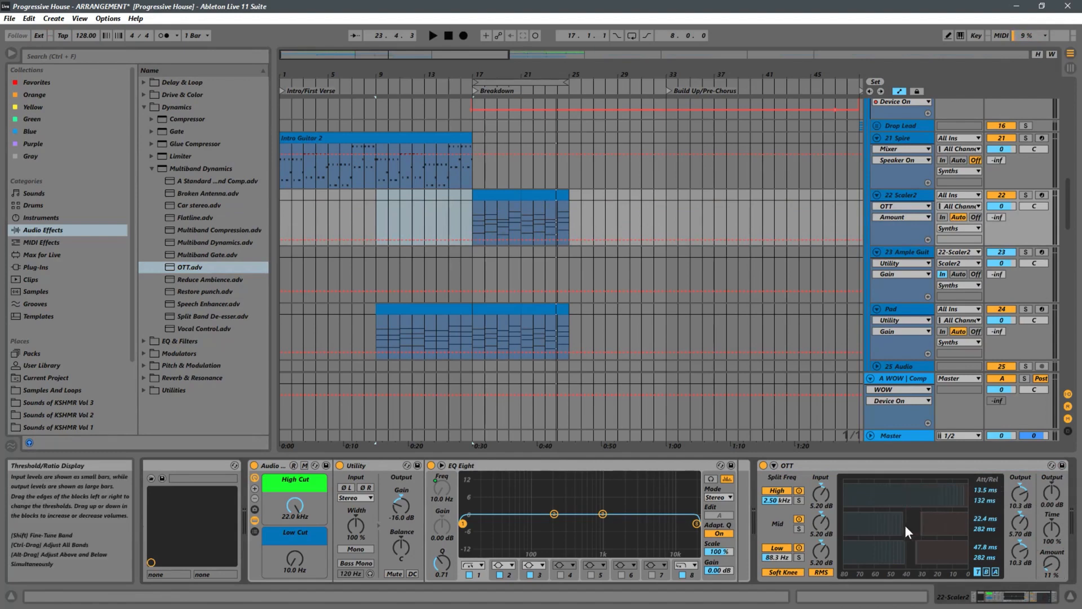
{"action": "left_click", "coordinate": [800, 547]}
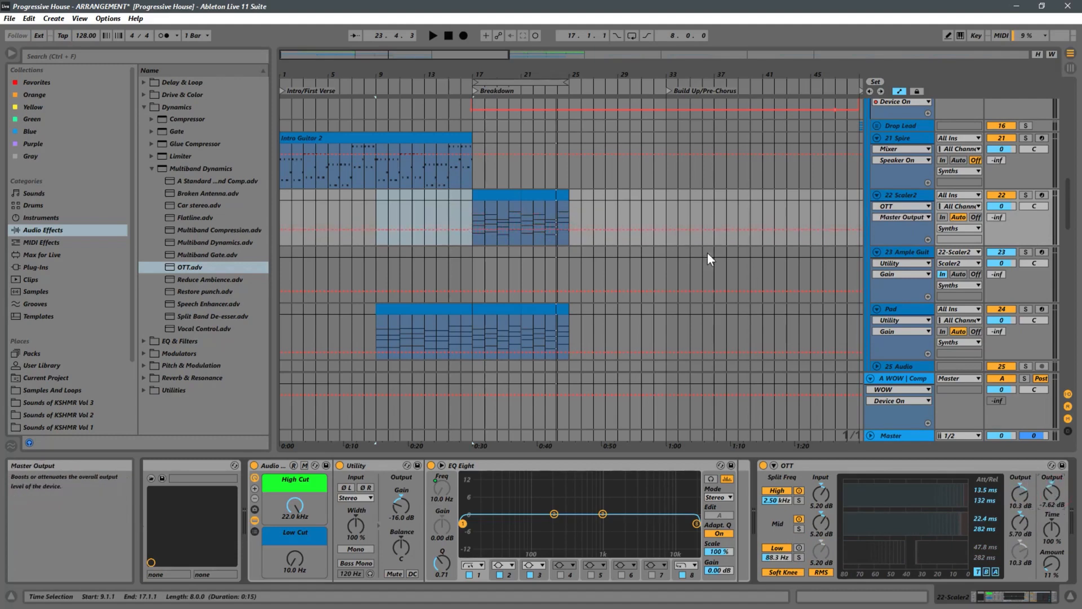
{"action": "left_click", "coordinate": [474, 214]}
{"action": "key", "text": "space"}
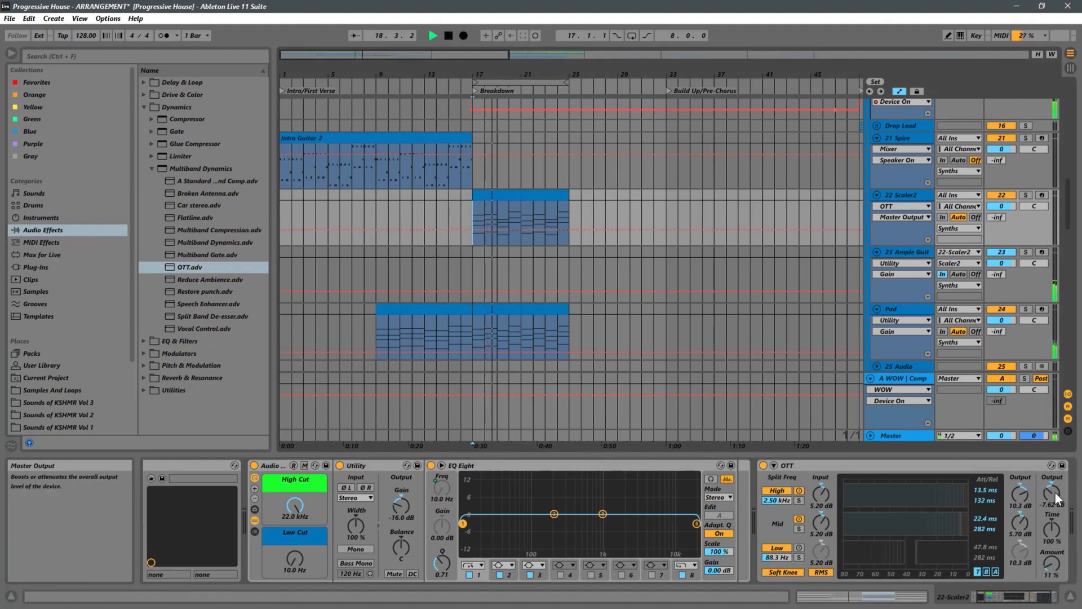
{"action": "key", "text": "space"}
Step: Move the OTT device from the Scaler2 track to the end of the Ample Guitar track's chain and start playback
{"action": "left_click", "coordinate": [878, 468]}
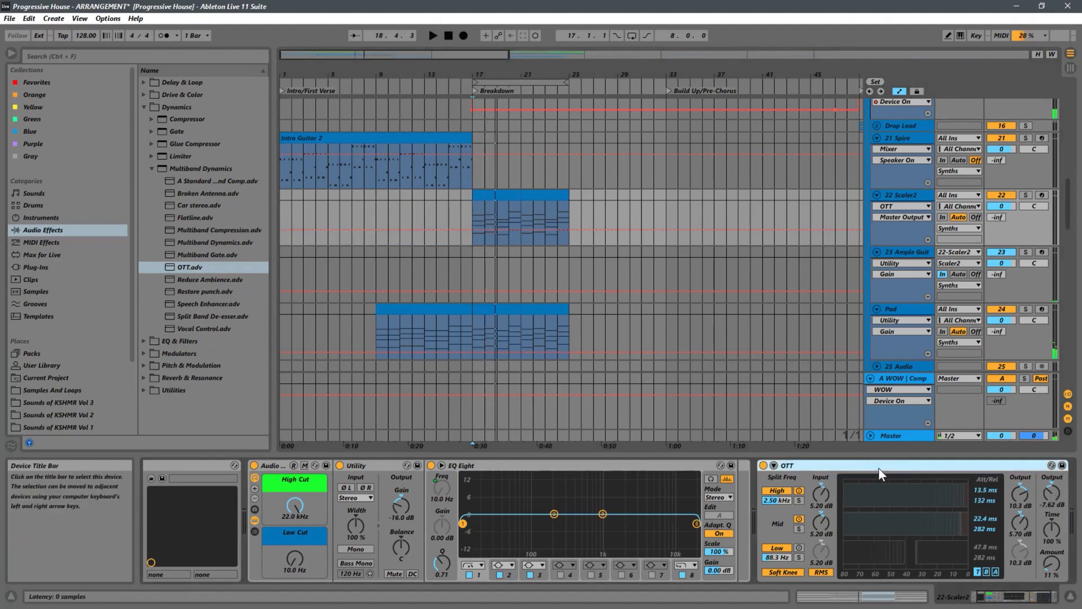
{"action": "left_click", "coordinate": [542, 266]}
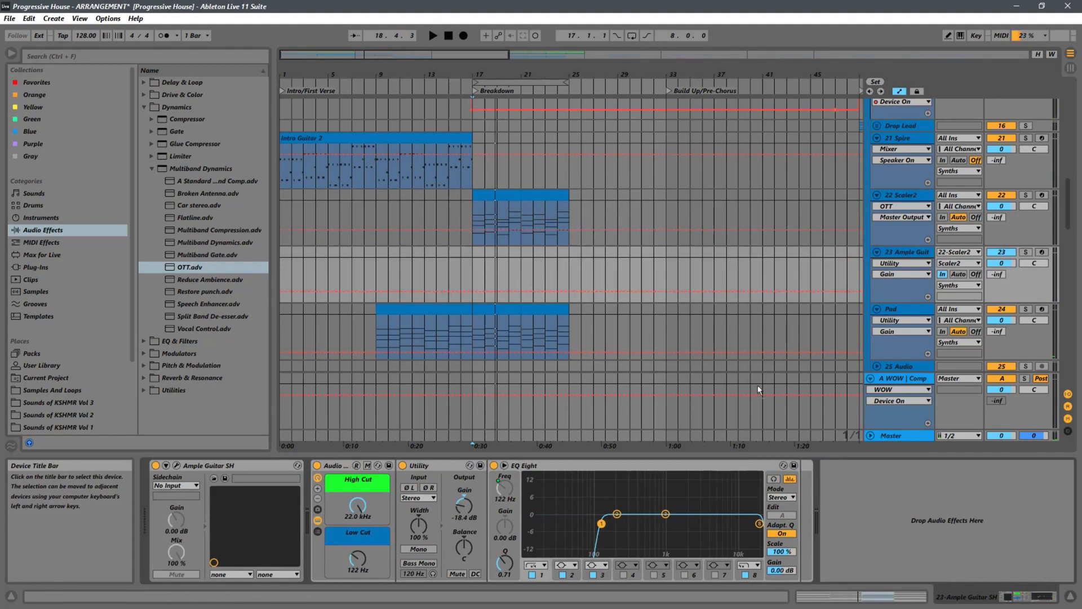
{"action": "key", "text": "space"}
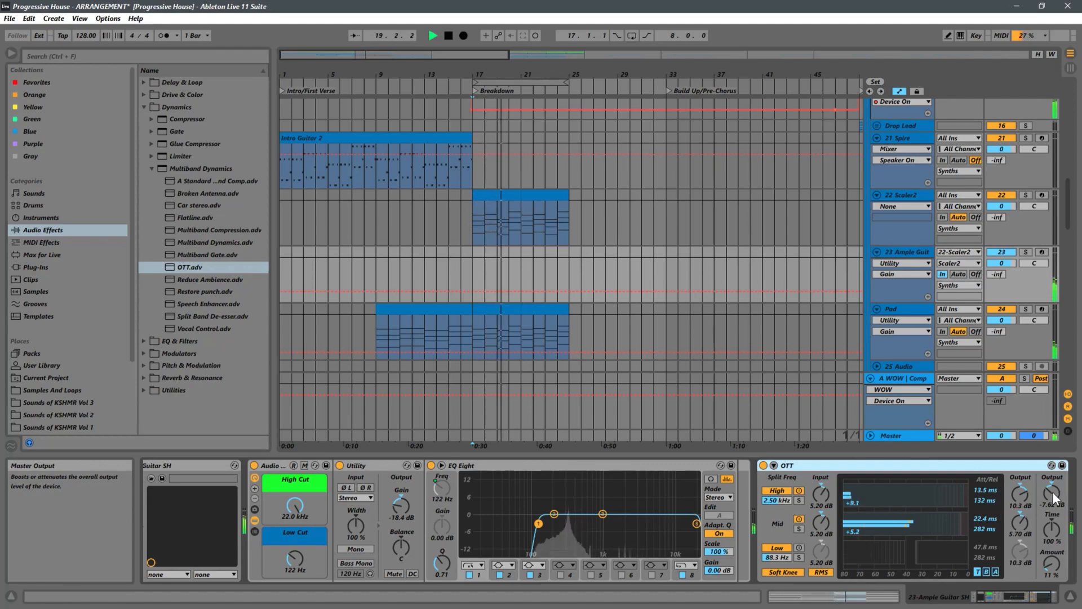
Step: Set the Ample Guitar track's OTT to an Amount of 13 % and a master output of -7.24 dB during playback
{"action": "left_click_drag", "start_coordinate": [1050, 558], "coordinate": [1056, 552]}
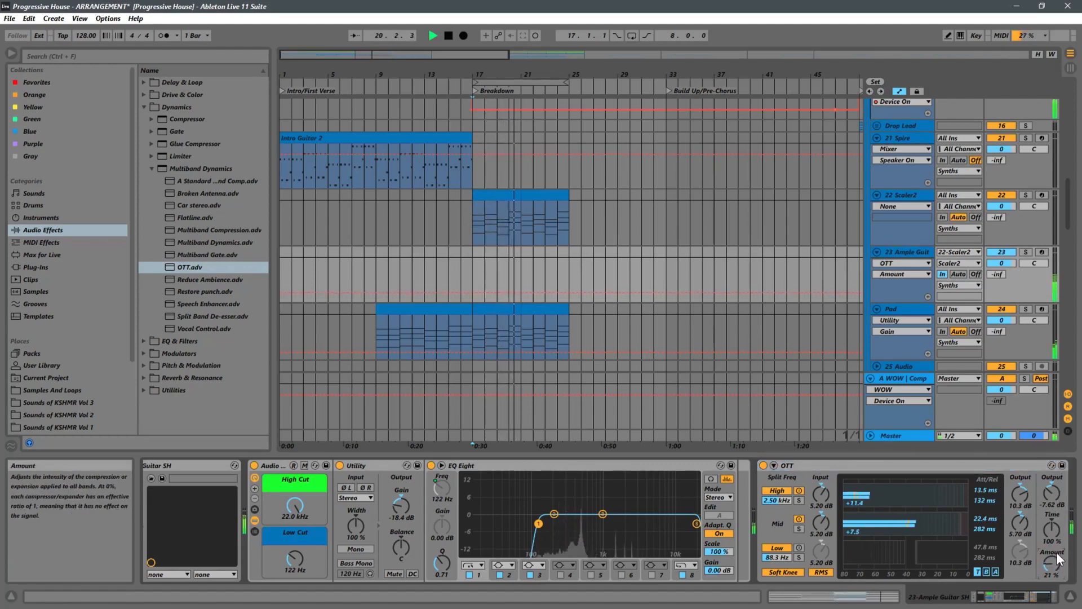
{"action": "left_click_drag", "start_coordinate": [1048, 498], "coordinate": [1050, 493]}
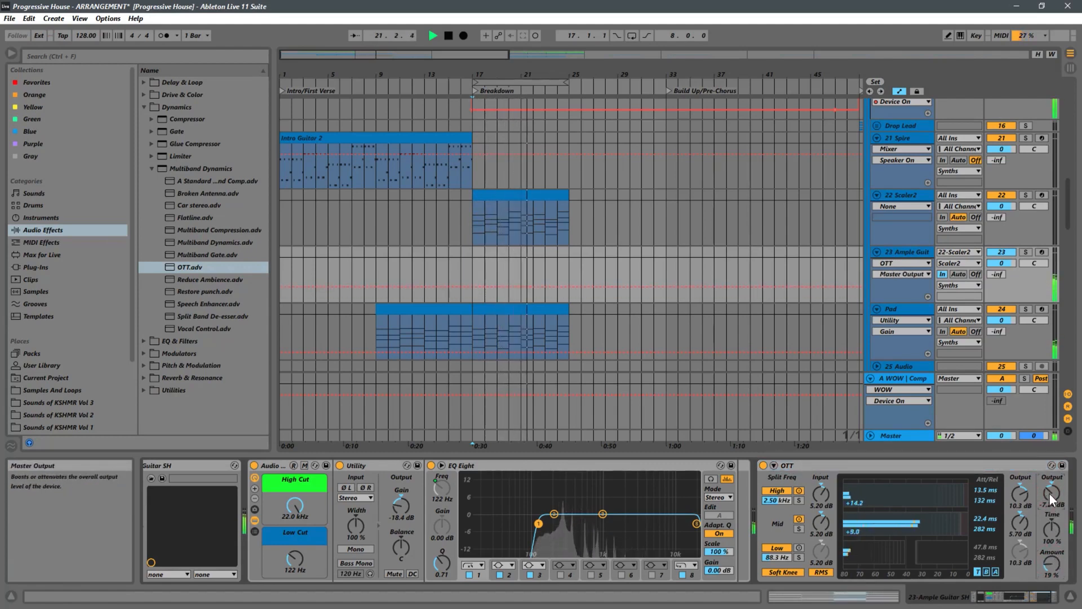
{"action": "left_click", "coordinate": [1051, 562]}
{"action": "left_click_drag", "start_coordinate": [1050, 560], "coordinate": [1050, 563]}
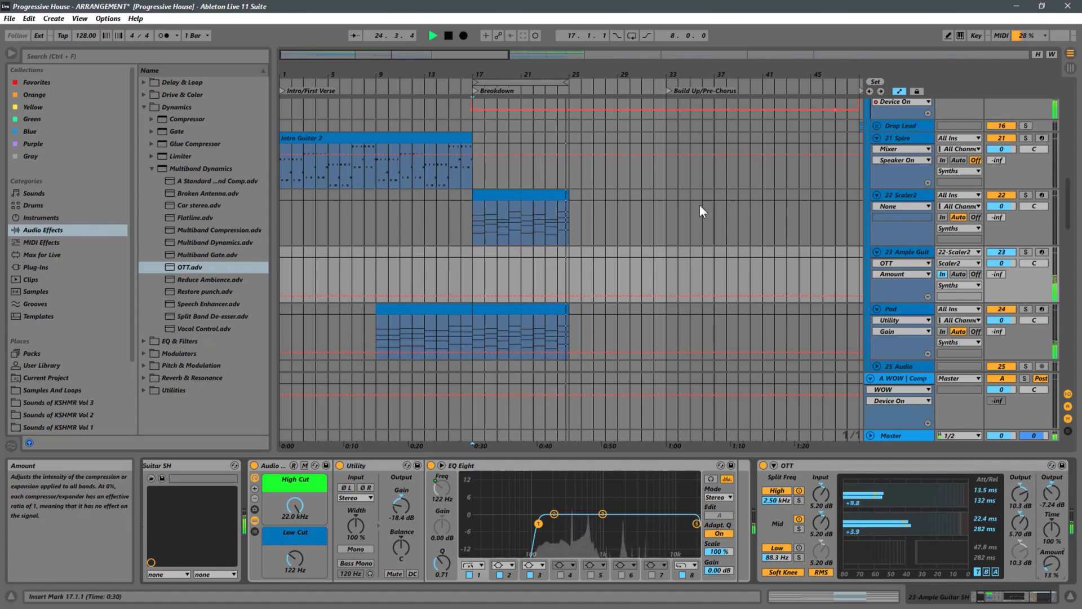
Step: Replay the breakdown from bar 17 with the Ample Guitar track's devices shown, and stop playback back at bar 17
{"action": "left_click", "coordinate": [476, 236]}
{"action": "key", "text": "space"}
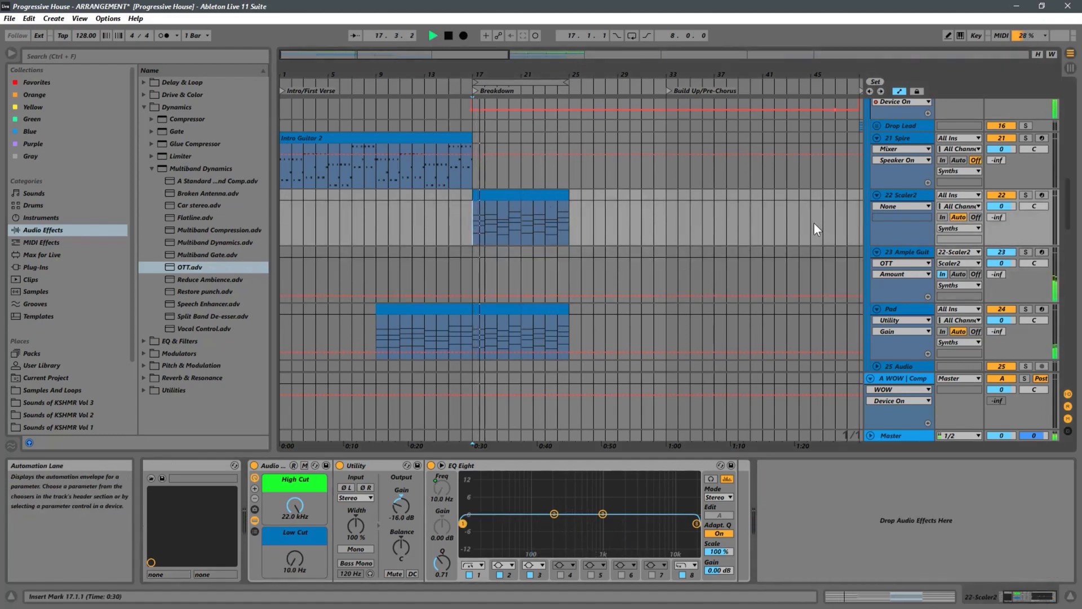
{"action": "left_click", "coordinate": [906, 252]}
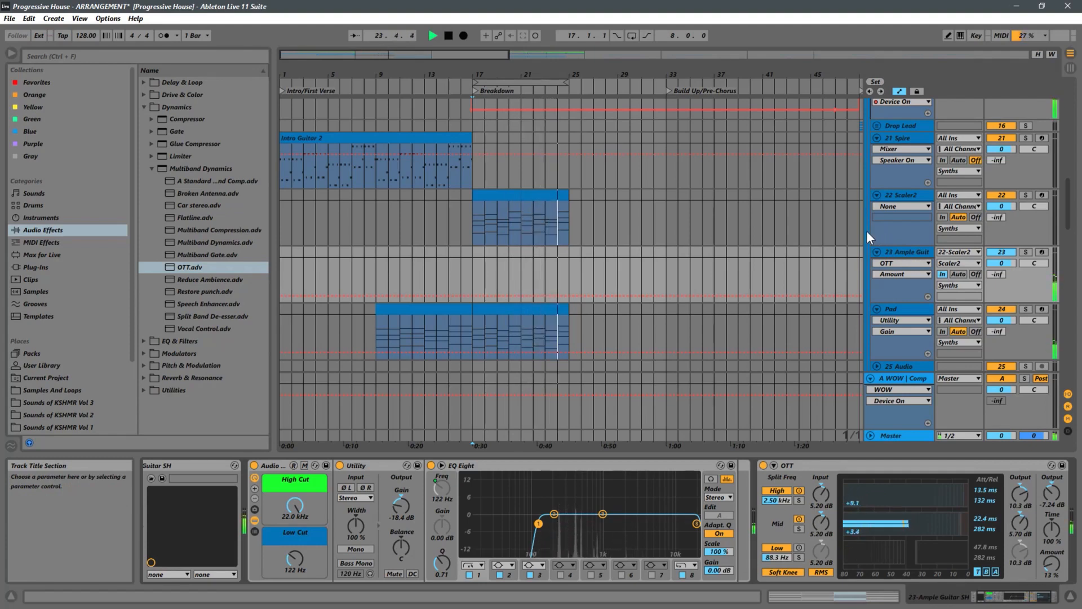
{"action": "left_click", "coordinate": [472, 227]}
{"action": "key", "text": "space"}
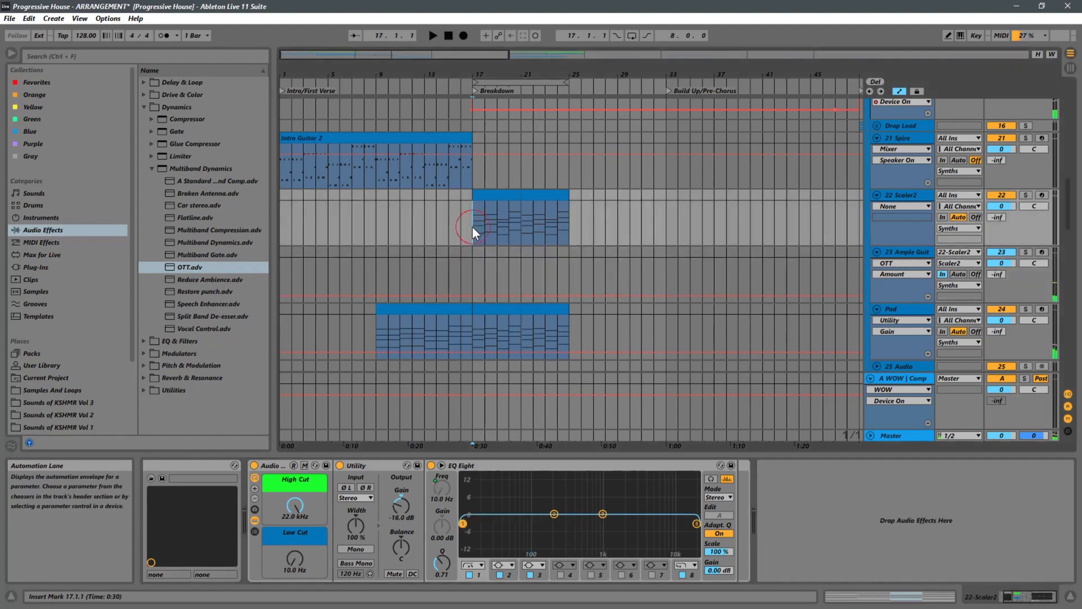
Step: Arm the Ample Guitar track and record the Scaler2-driven notes into a clip from bar 17 to just past bar 25
{"action": "left_click", "coordinate": [894, 252]}
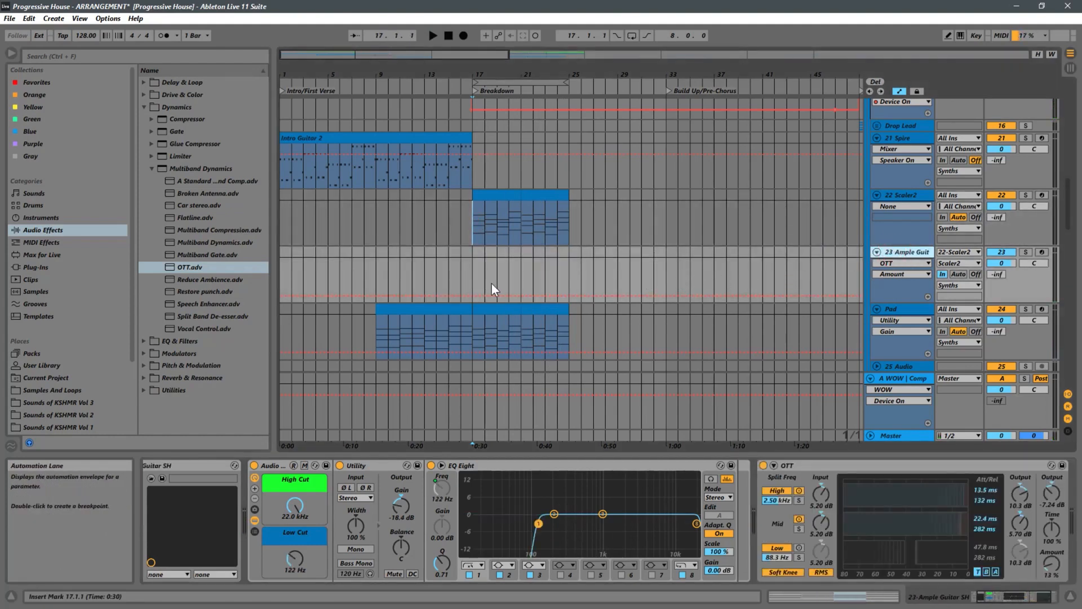
{"action": "left_click", "coordinate": [470, 272]}
{"action": "left_click", "coordinate": [1042, 252]}
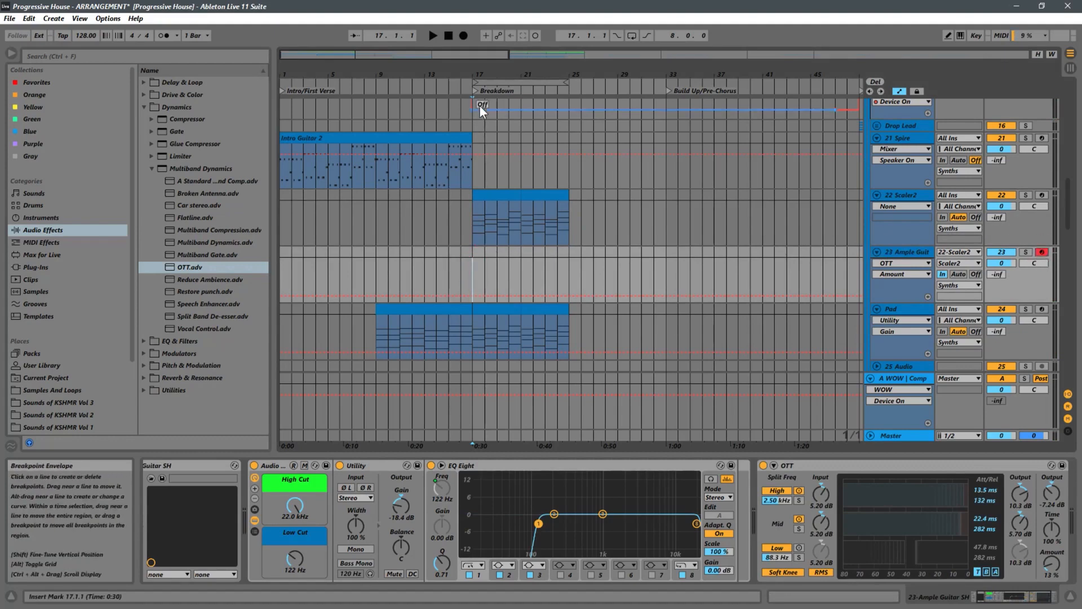
{"action": "left_click_drag", "start_coordinate": [494, 79], "coordinate": [465, 151]}
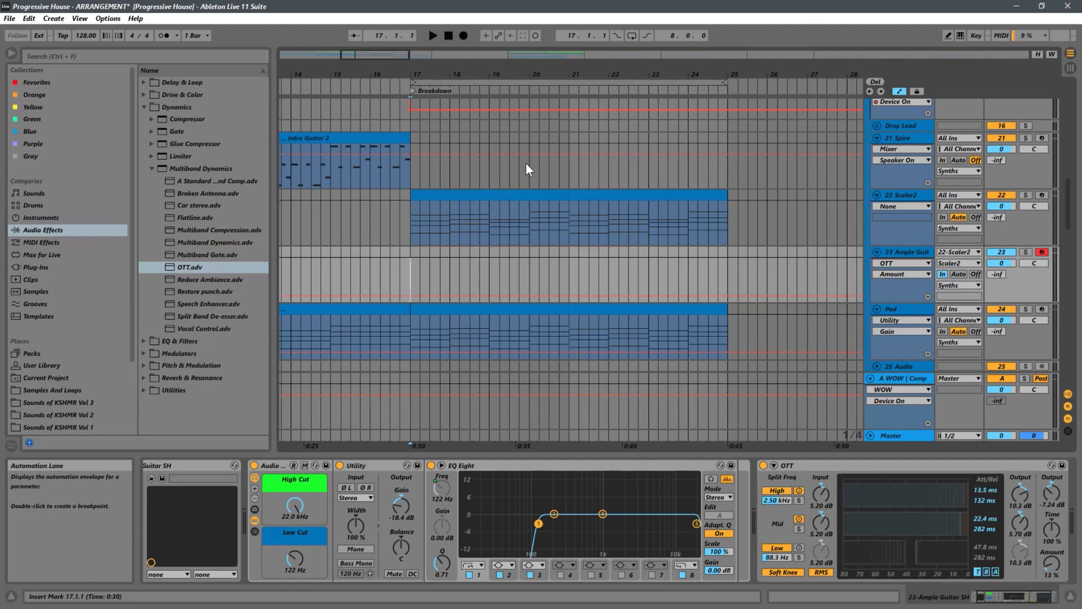
{"action": "left_click", "coordinate": [462, 35]}
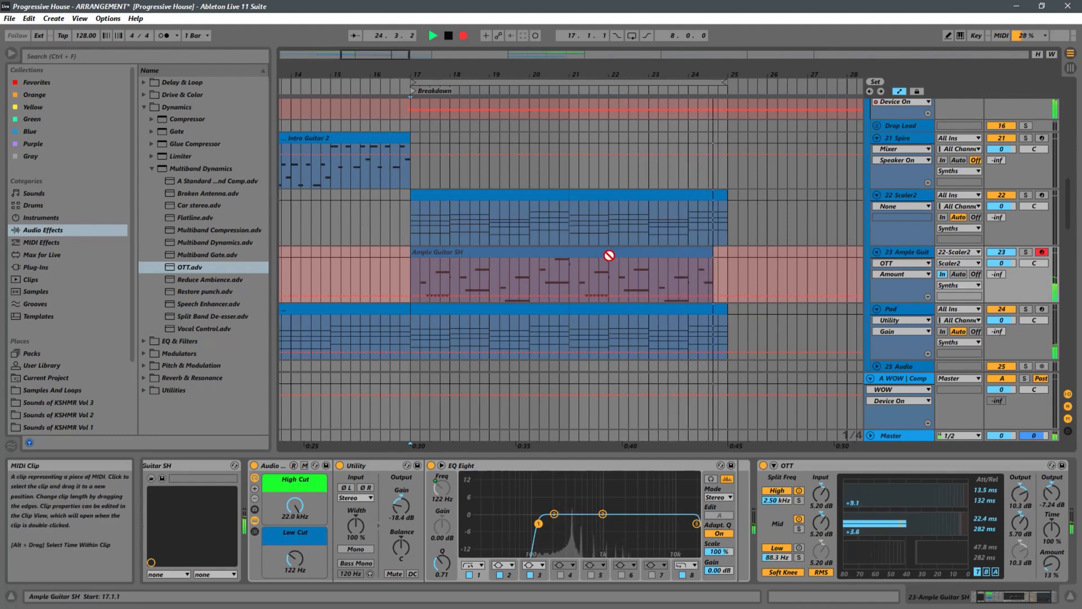
{"action": "key", "text": "space"}
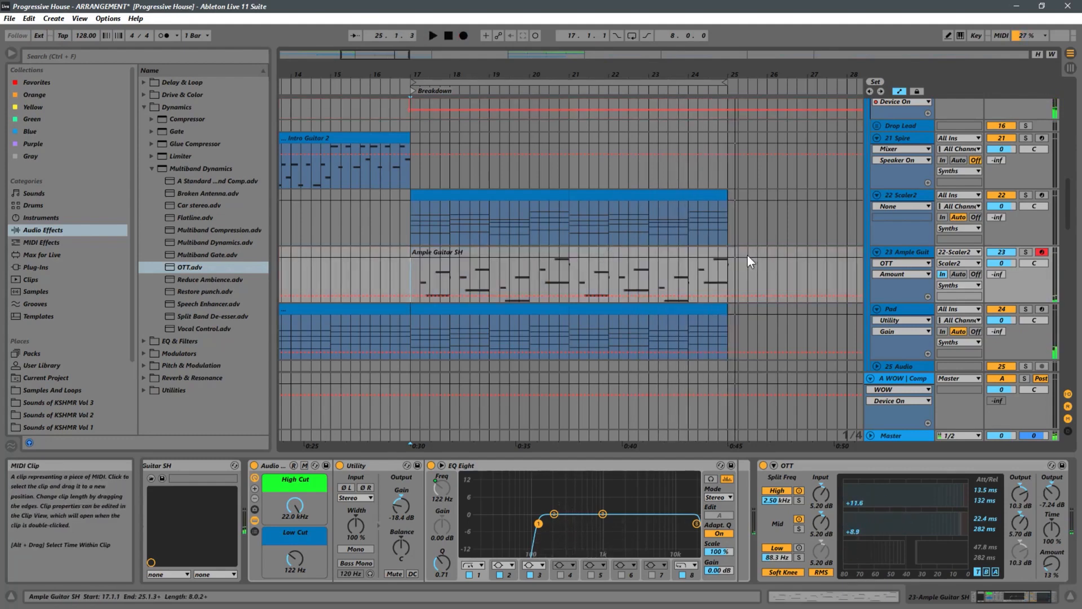
Step: Set the Ample Guitar track's monitoring to Auto, solo it, play from bar 17 and open the recorded clip's notes
{"action": "left_click", "coordinate": [639, 251]}
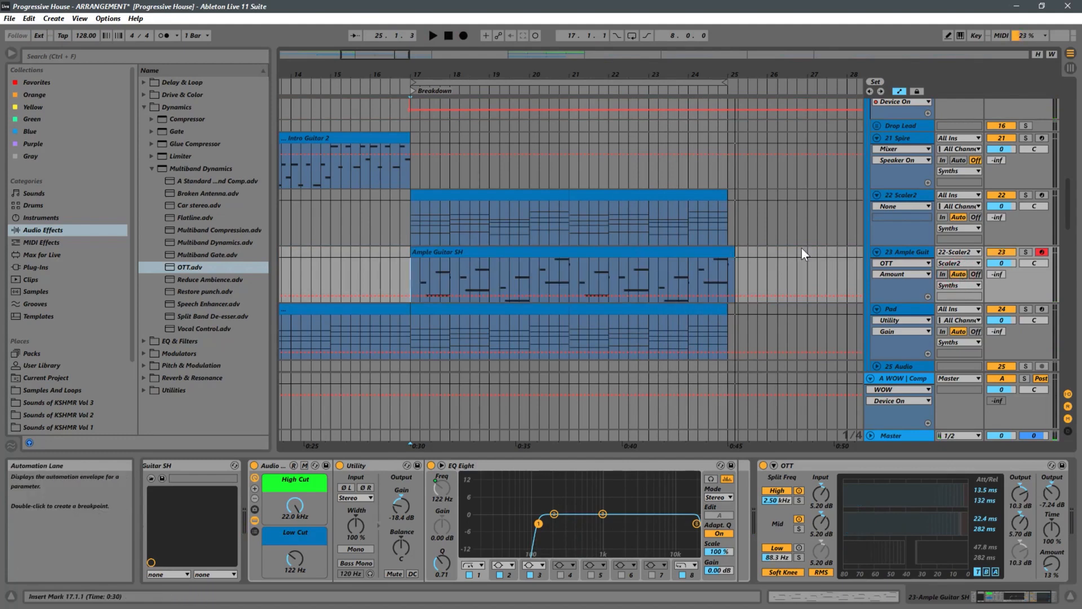
{"action": "left_click", "coordinate": [1025, 252]}
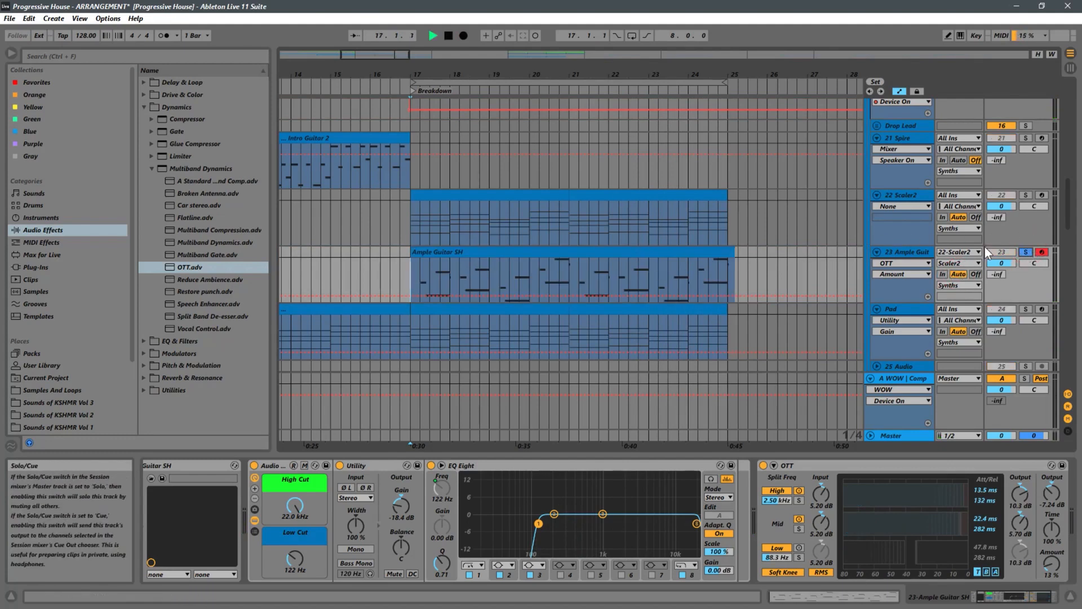
{"action": "key", "text": "space"}
{"action": "double_click", "coordinate": [724, 281]}
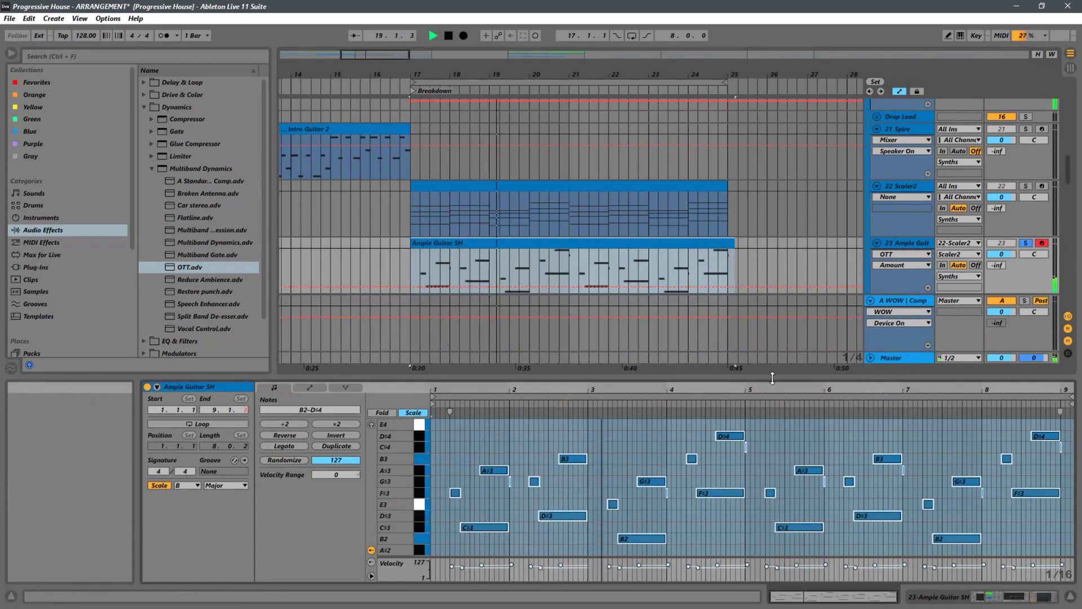
Step: Enlarge the note editor, quantize all notes' starts and ends to 1/16 at 100 %, and play the clip from bar 17
{"action": "left_click_drag", "start_coordinate": [875, 377], "coordinate": [874, 290]}
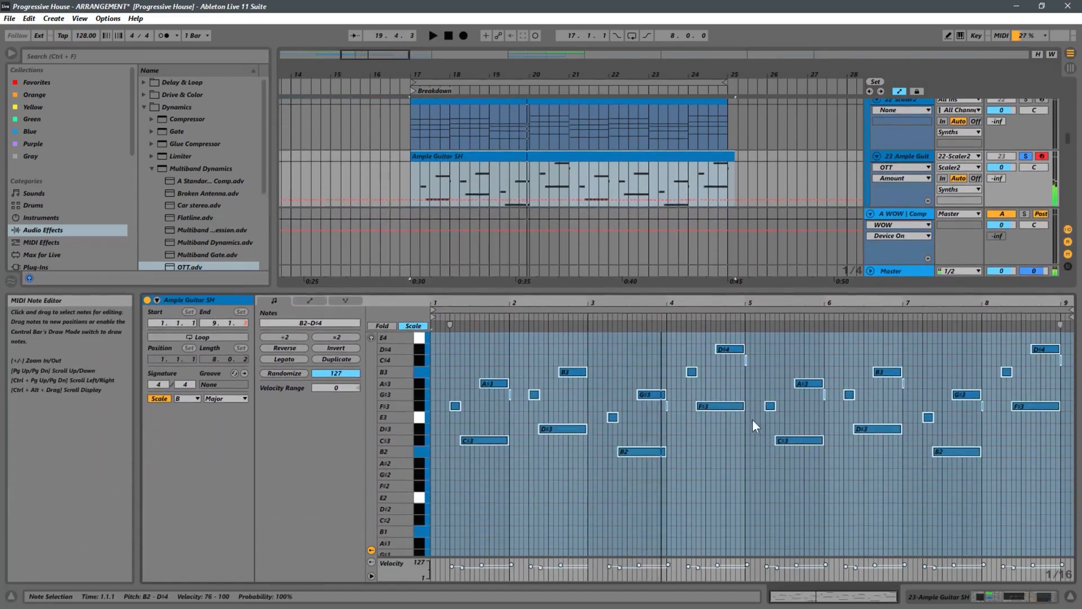
{"action": "right_click", "coordinate": [729, 452]}
{"action": "left_click", "coordinate": [773, 228]}
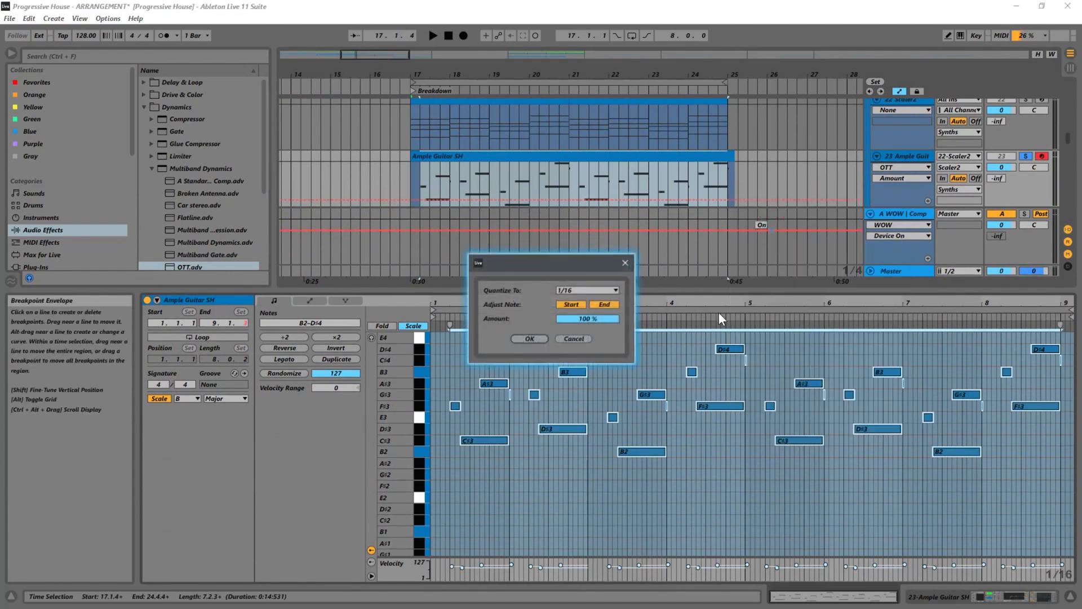
{"action": "left_click", "coordinate": [528, 339]}
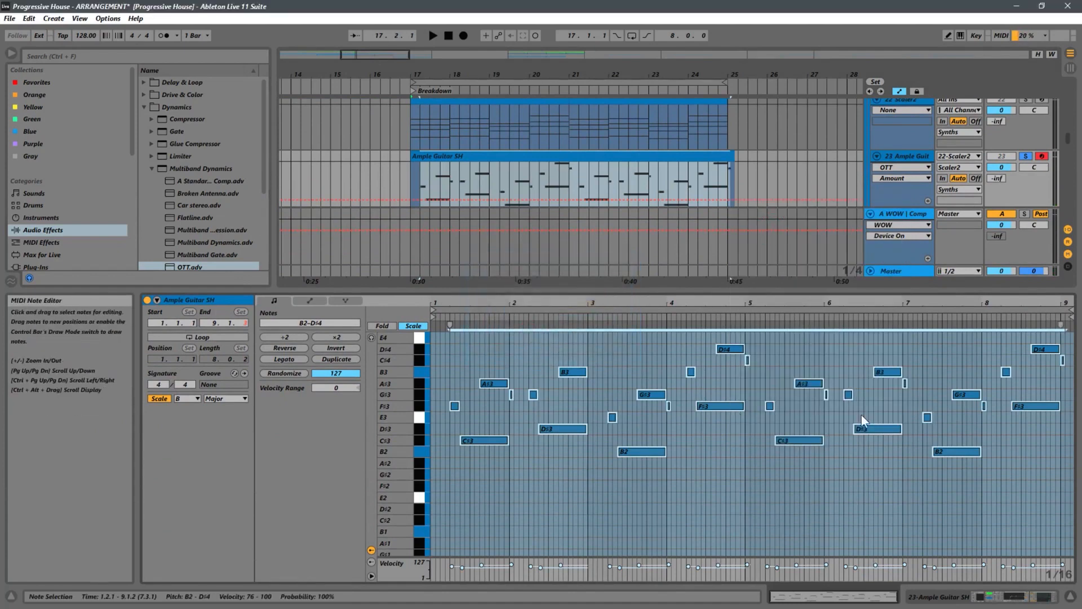
{"action": "left_click", "coordinate": [414, 188]}
{"action": "key", "text": "space"}
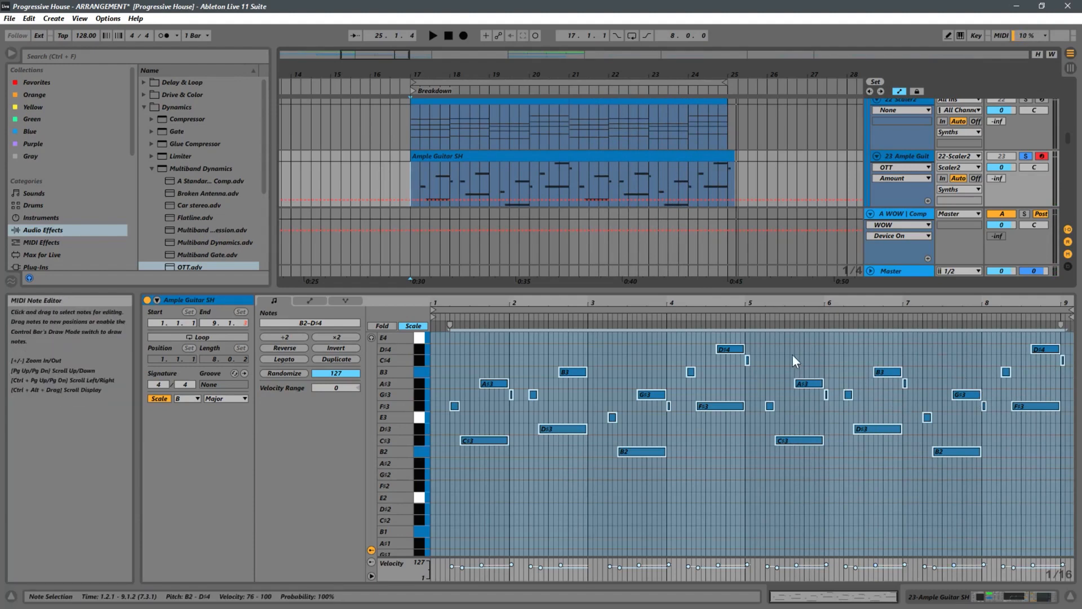
Step: Select the short stray notes C♯4 at bar 5, G♯3 at bar 2 and A♯3 at bar 7 in turn to inspect them
{"action": "left_click_drag", "start_coordinate": [761, 361], "coordinate": [731, 362]}
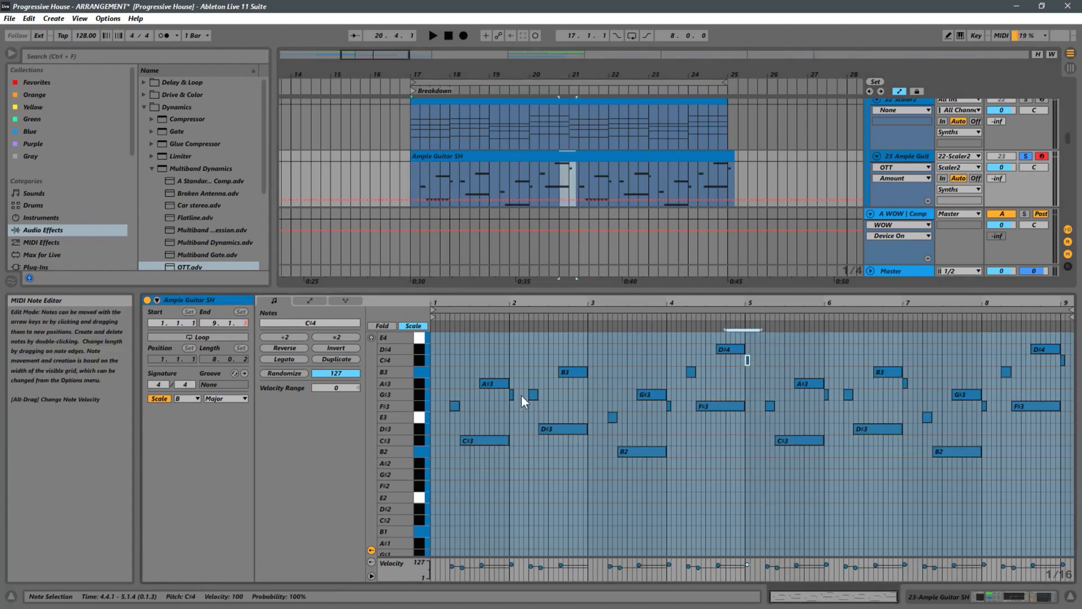
{"action": "left_click_drag", "start_coordinate": [522, 395], "coordinate": [501, 396]}
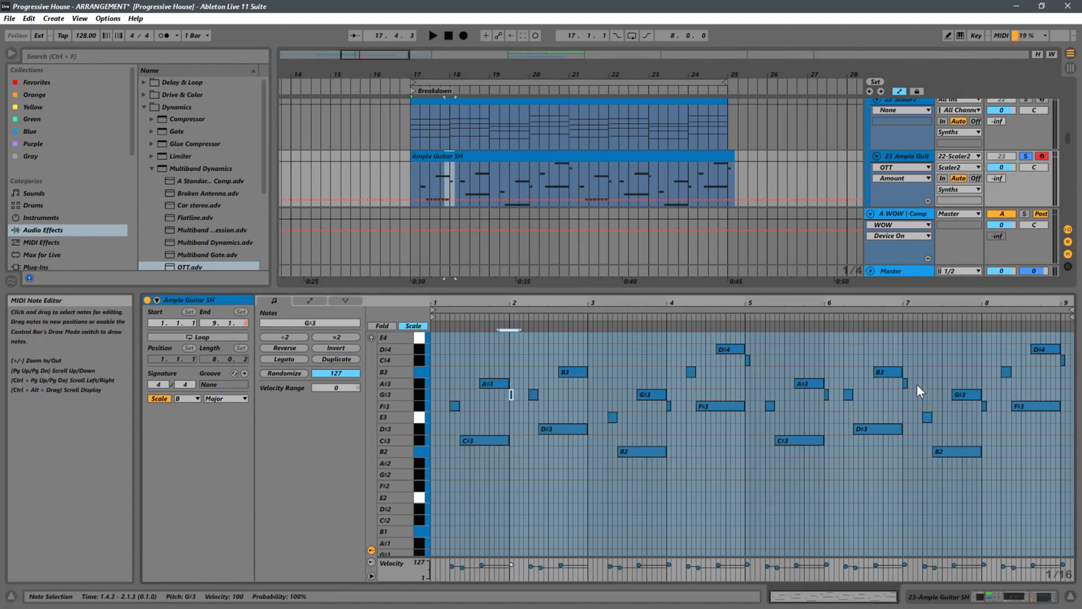
{"action": "left_click_drag", "start_coordinate": [920, 390], "coordinate": [904, 384]}
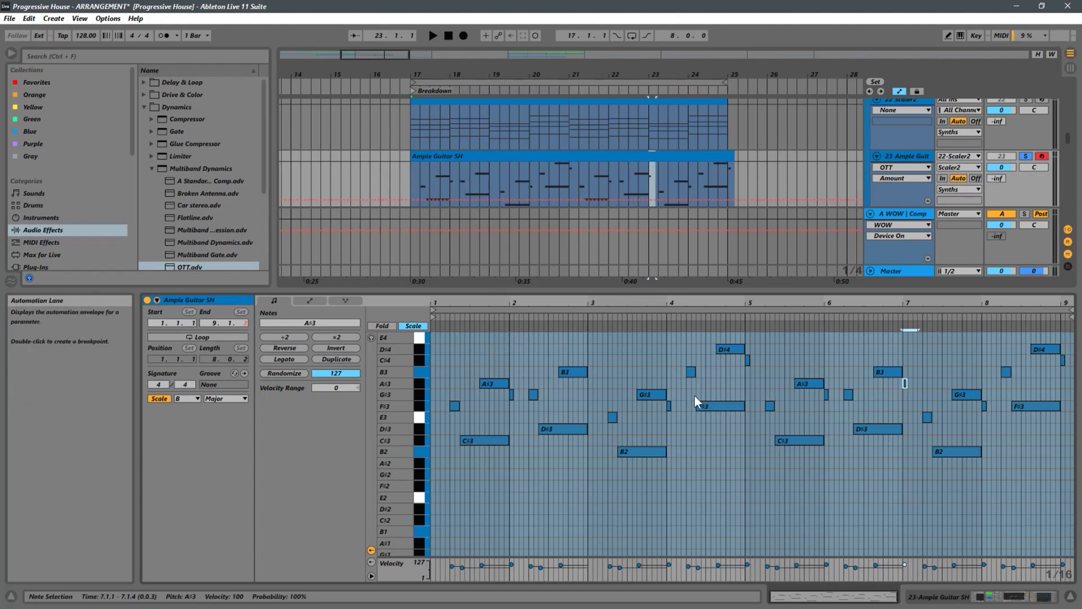
Step: Delete the short stray notes at the starts of bars 2, 4, 5, 6, 7 and 8 in the Ample Guitar clip
{"action": "left_click", "coordinate": [894, 386]}
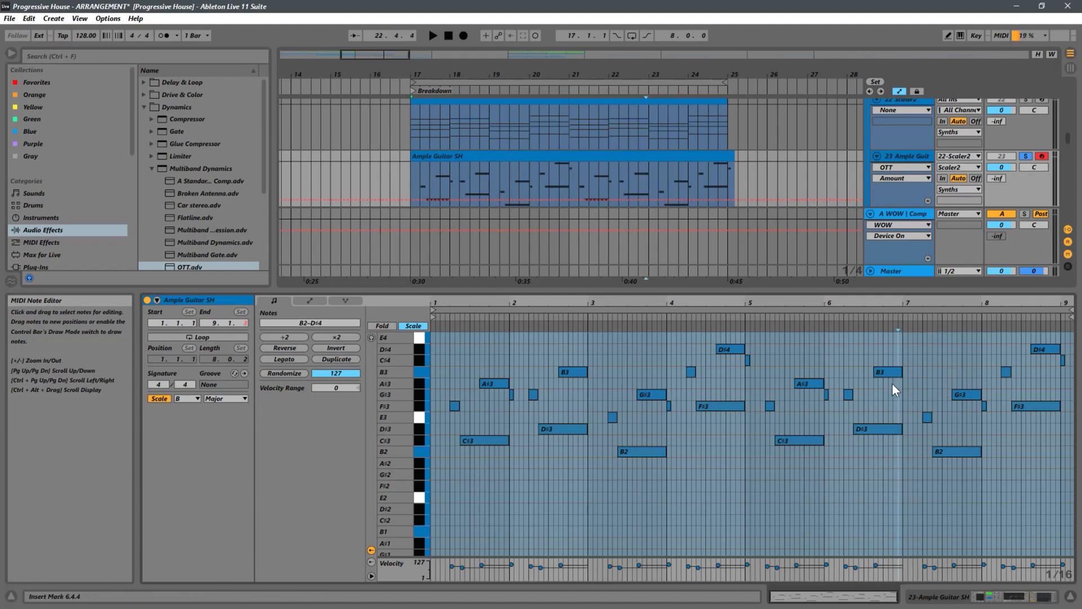
{"action": "left_click", "coordinate": [731, 363]}
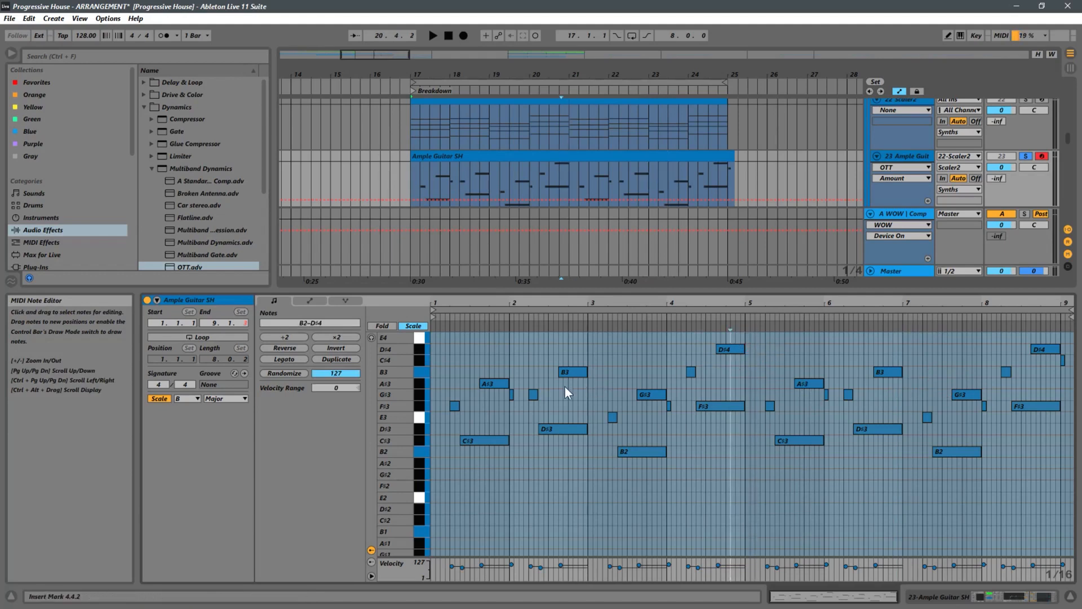
{"action": "left_click", "coordinate": [494, 396]}
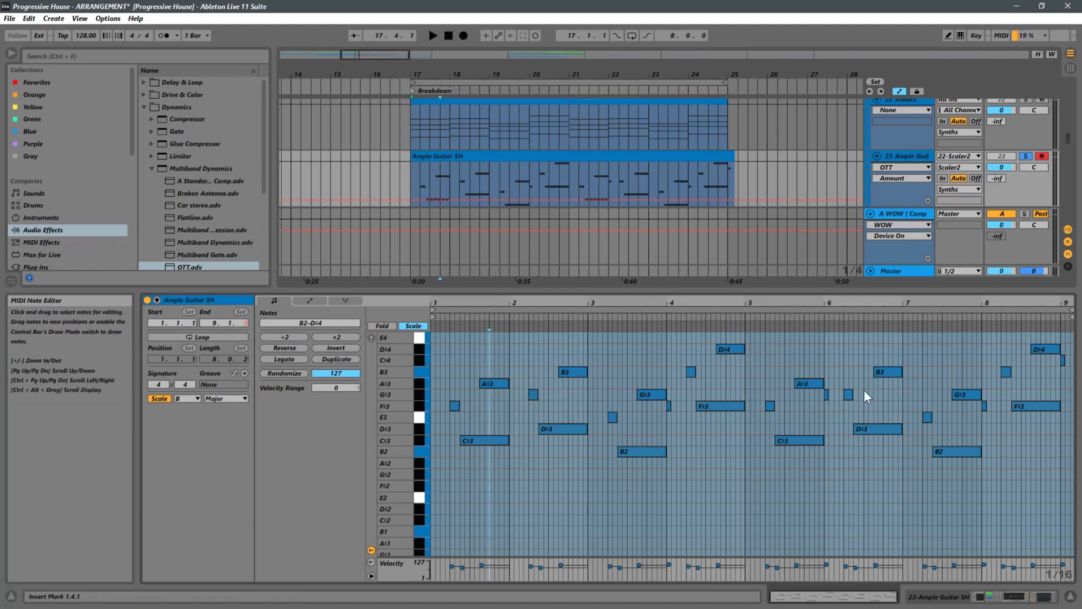
{"action": "left_click", "coordinate": [825, 393]}
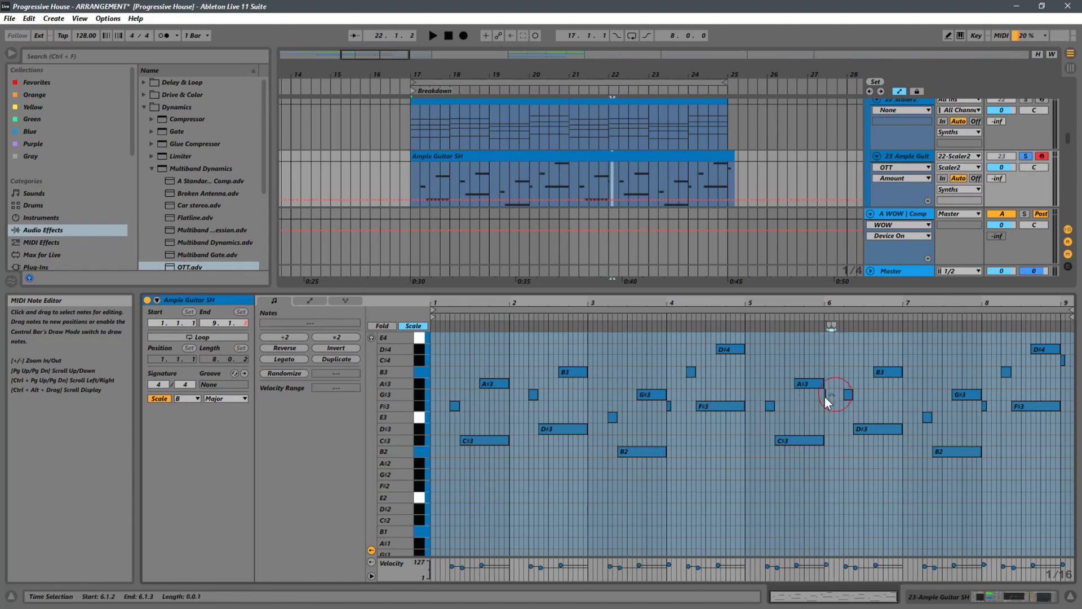
{"action": "left_click", "coordinate": [810, 404]}
{"action": "left_click", "coordinate": [970, 413]}
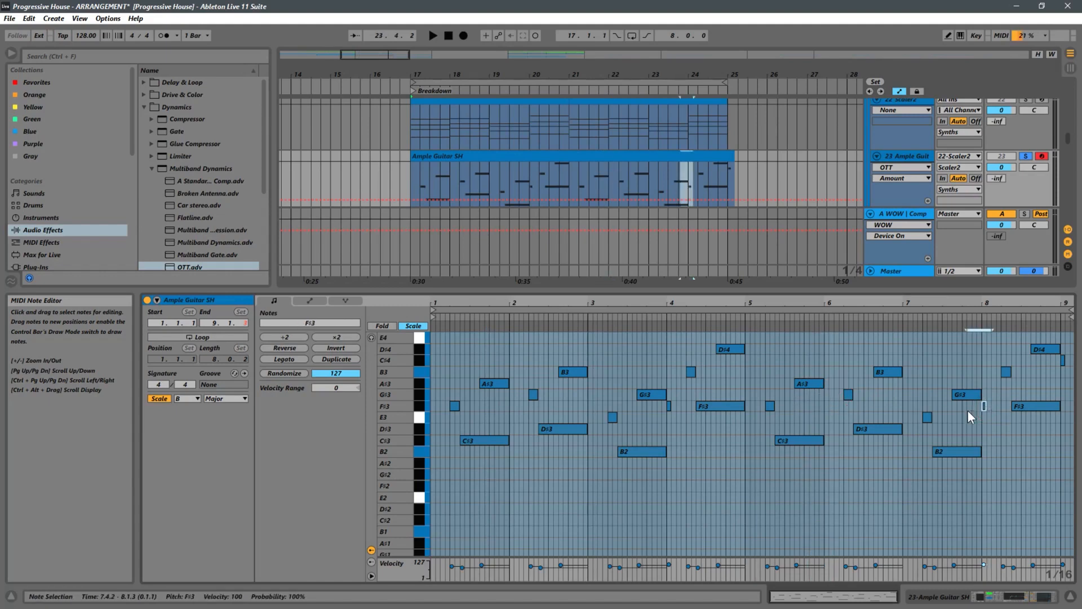
{"action": "left_click", "coordinate": [651, 410]}
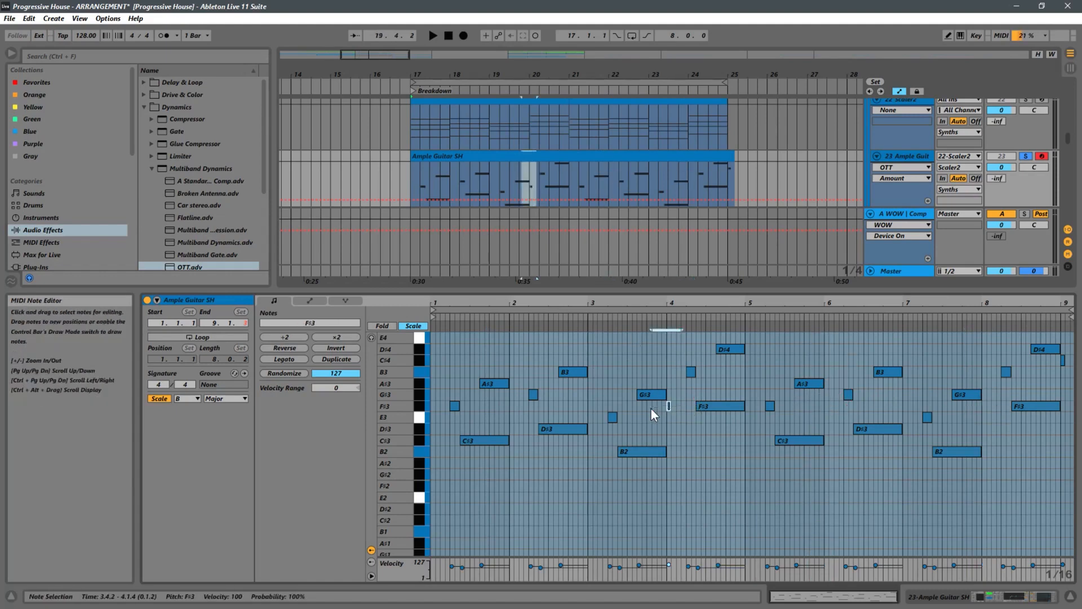
Step: Play the cleaned clip, delete the short C♯4 note at bar 9, and return the playback position to bar 17
{"action": "key", "text": "space"}
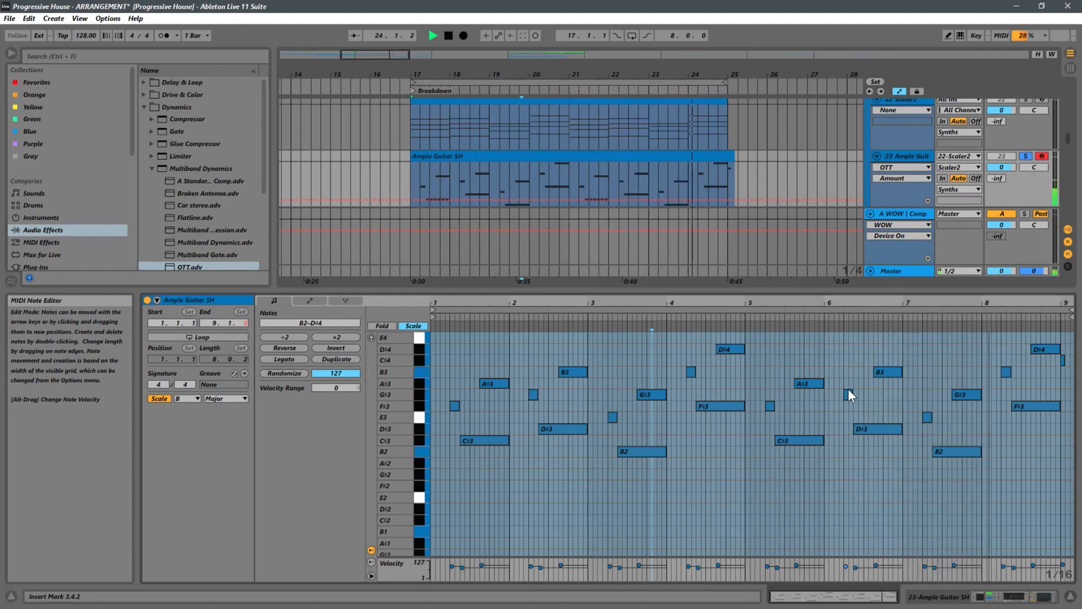
{"action": "left_click", "coordinate": [1063, 361]}
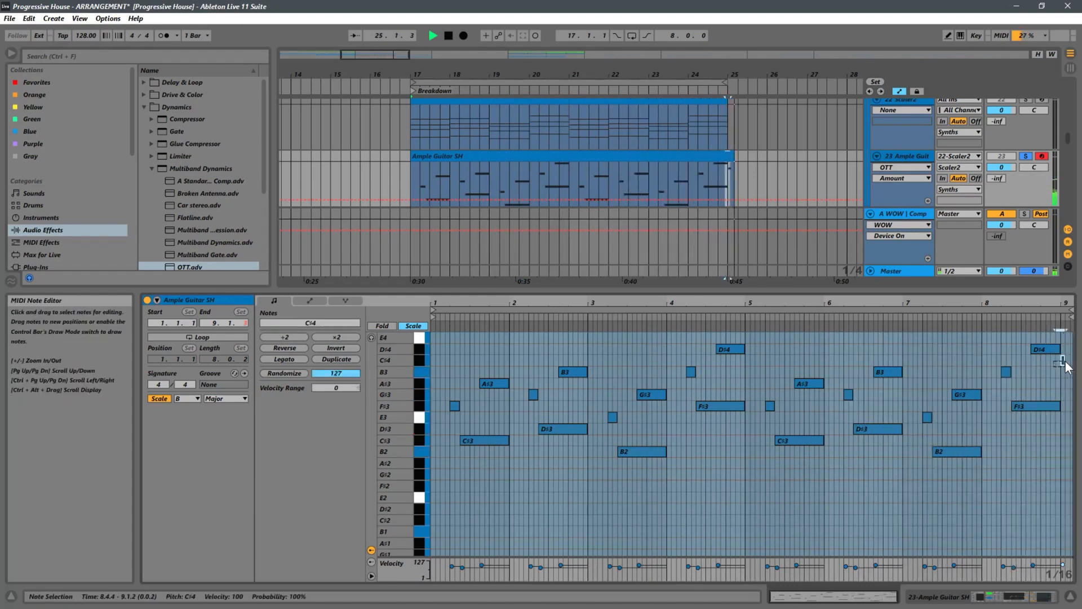
{"action": "key", "text": "Delete"}
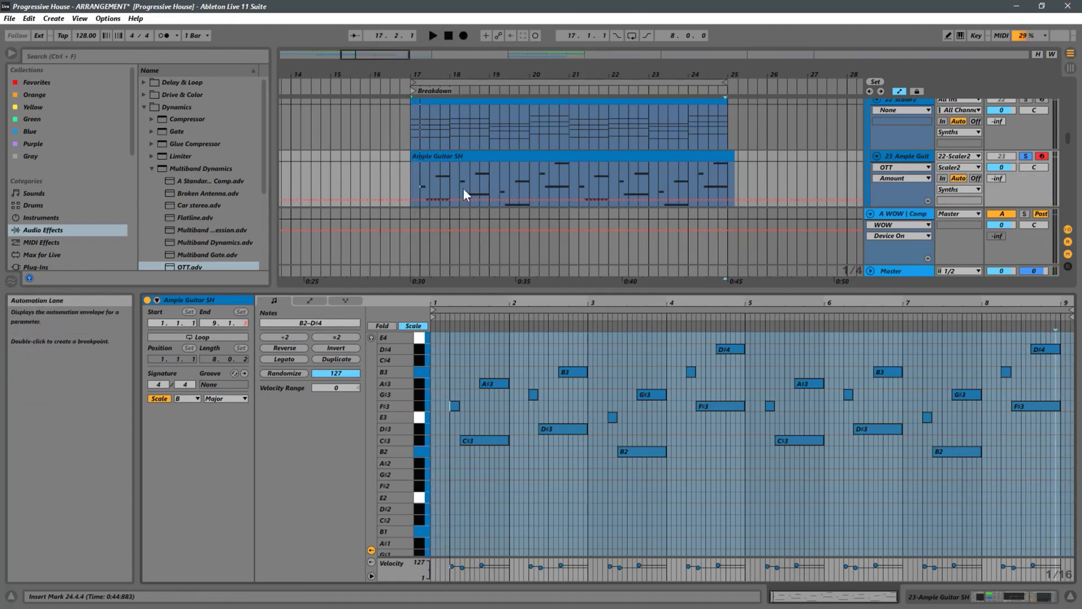
{"action": "left_click", "coordinate": [414, 183]}
{"action": "key", "text": "space"}
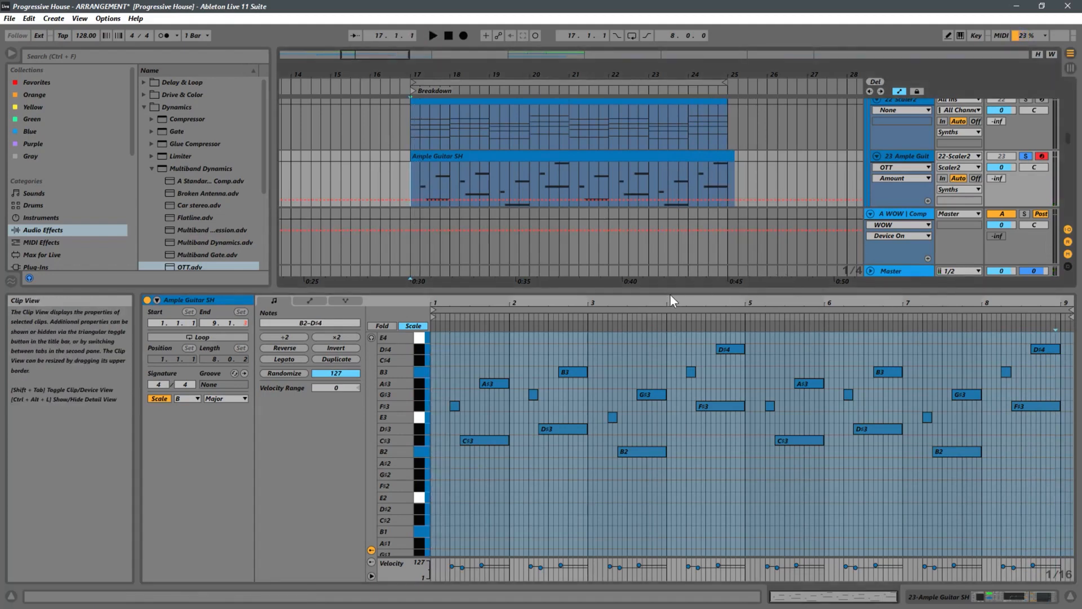
Step: Enlarge the arrangement area and trim the Ample Guitar clip's end to bar 25, making it 8 bars long
{"action": "left_click_drag", "start_coordinate": [680, 288], "coordinate": [680, 399]}
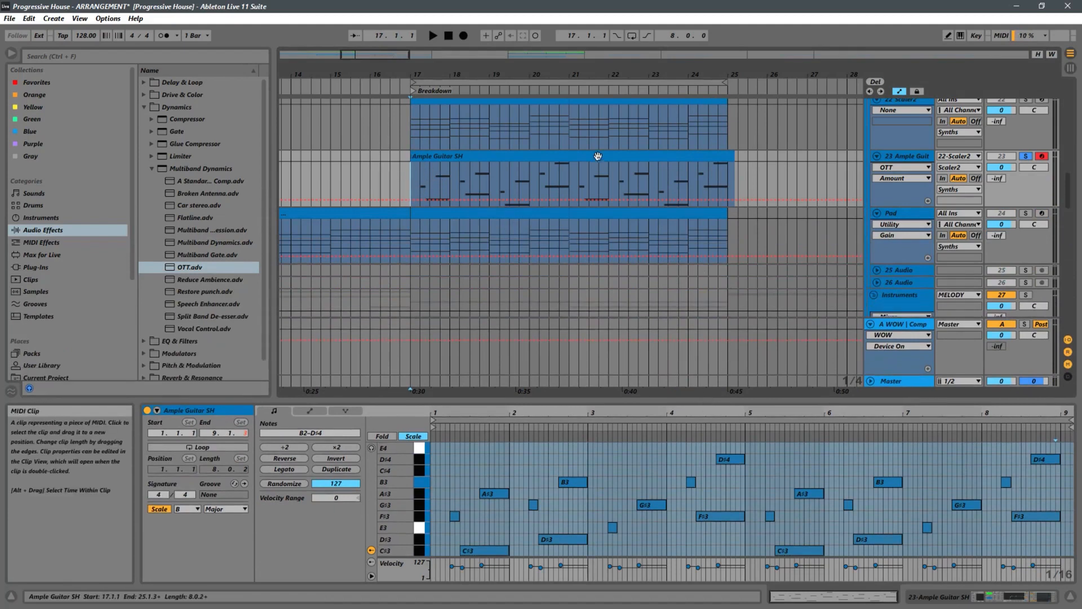
{"action": "scroll", "coordinate": [620, 181], "scroll_direction": "up", "scroll_amount": 3}
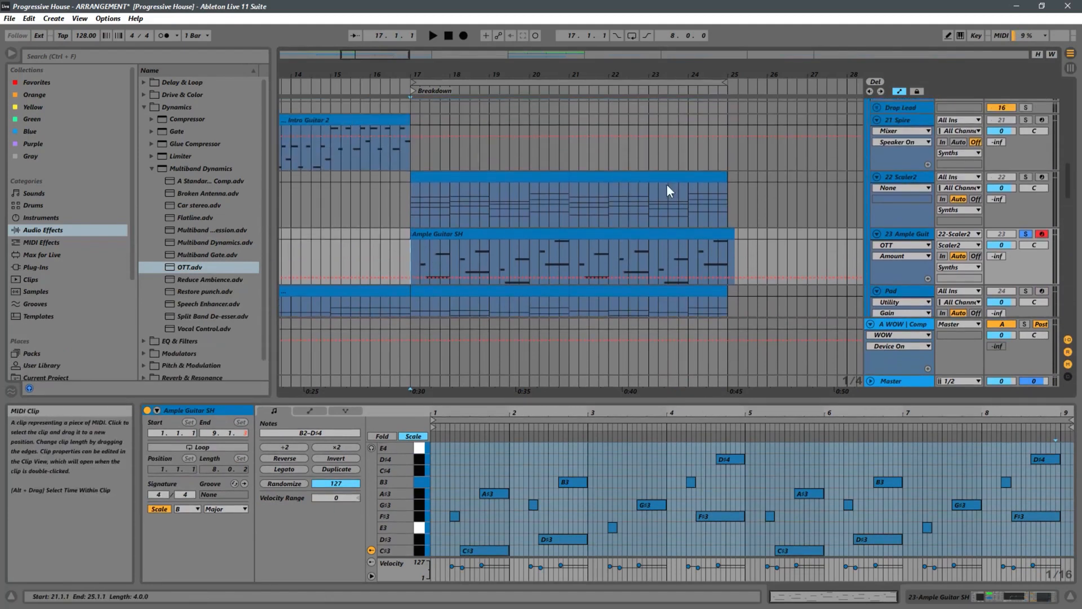
{"action": "left_click", "coordinate": [416, 248]}
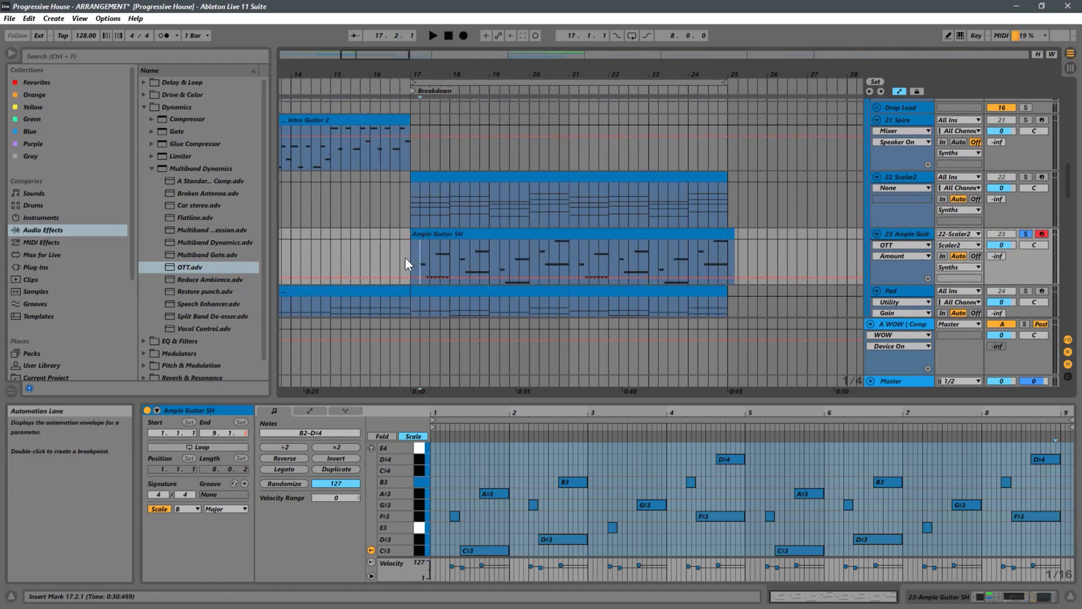
{"action": "left_click", "coordinate": [404, 258]}
{"action": "left_click", "coordinate": [415, 256]}
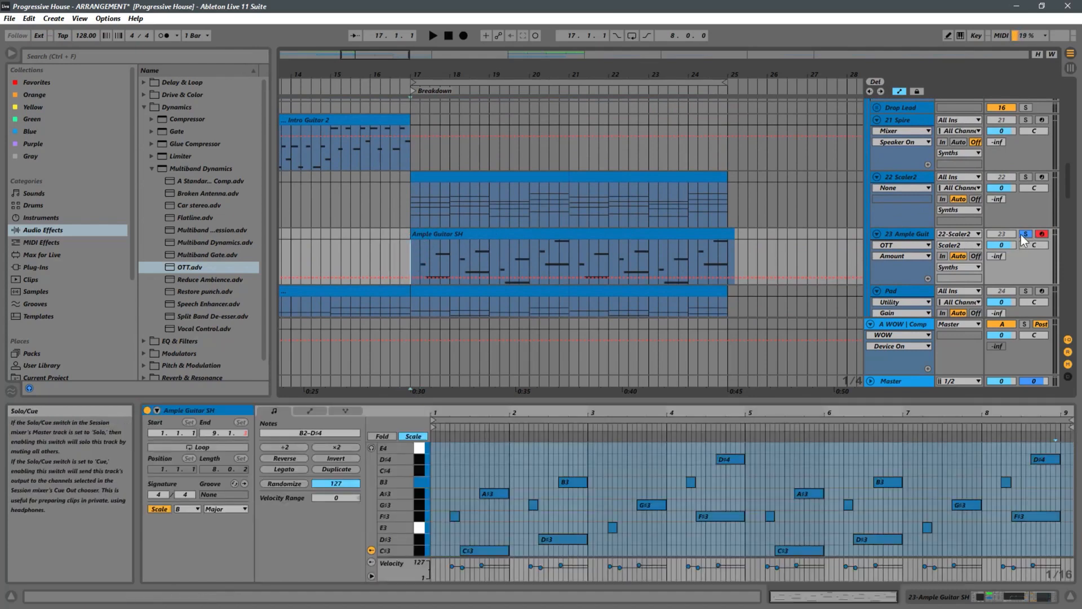
{"action": "left_click_drag", "start_coordinate": [734, 241], "coordinate": [726, 240]}
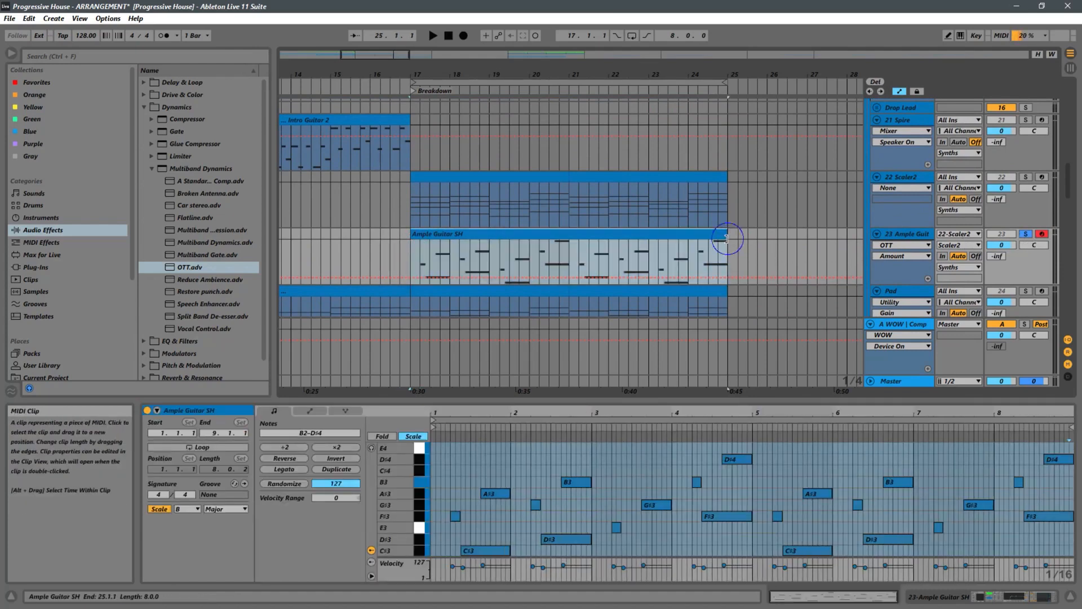
Step: Delete the 22 Scaler2 track, keeping the recorded Ample Guitar clip
{"action": "left_click", "coordinate": [411, 255]}
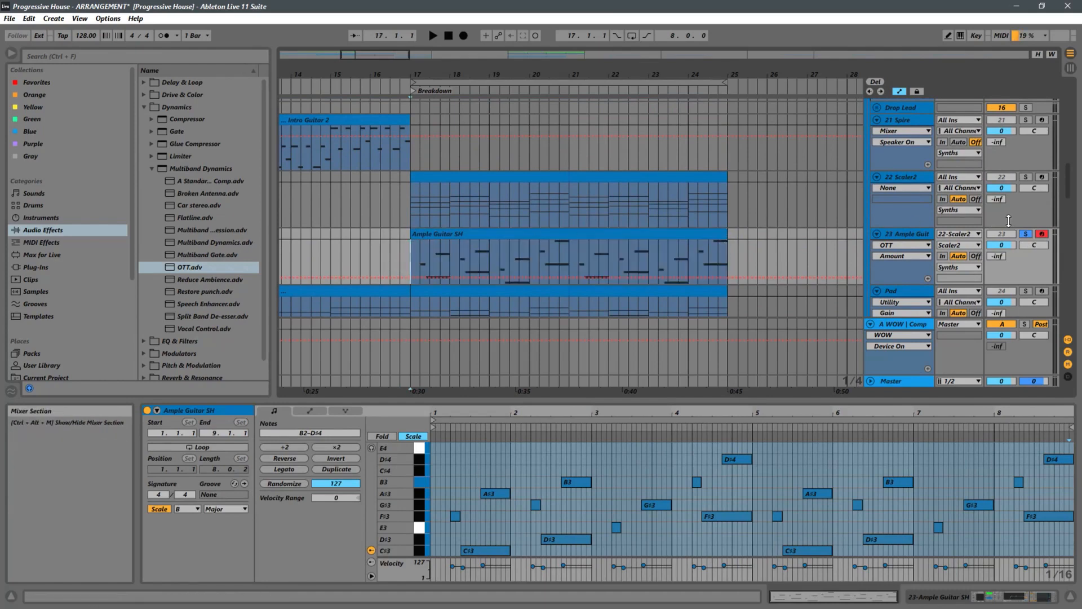
{"action": "left_click", "coordinate": [901, 180]}
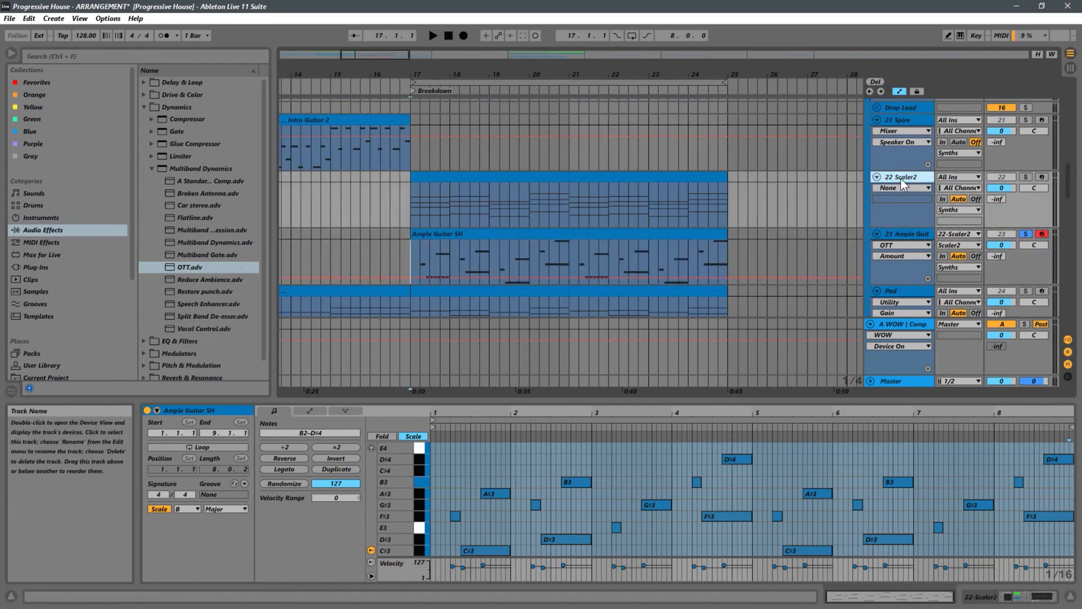
{"action": "key", "text": "Delete"}
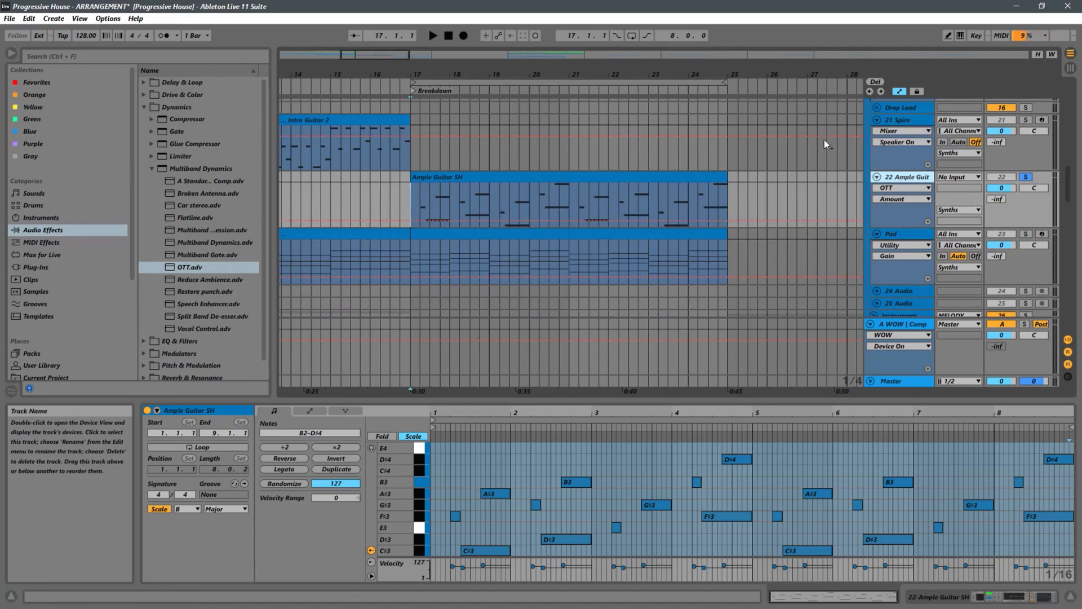
Step: Insert a new MIDI track directly below the 21 Spire track
{"action": "left_click_drag", "start_coordinate": [404, 75], "coordinate": [510, 46]}
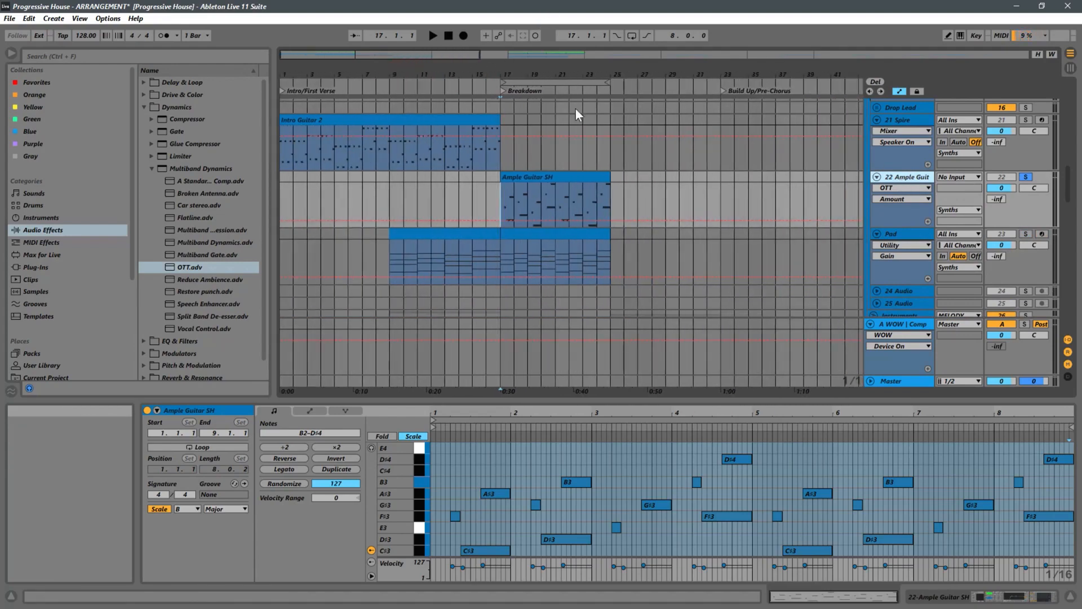
{"action": "left_click", "coordinate": [396, 191]}
{"action": "left_click_drag", "start_coordinate": [441, 74], "coordinate": [433, 74]}
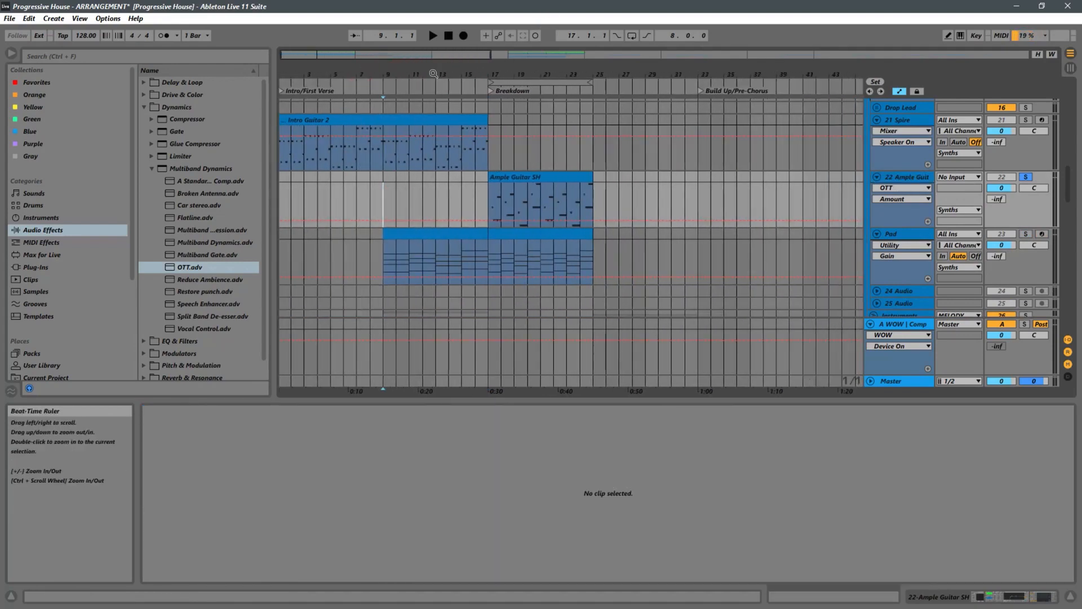
{"action": "left_click", "coordinate": [387, 160]}
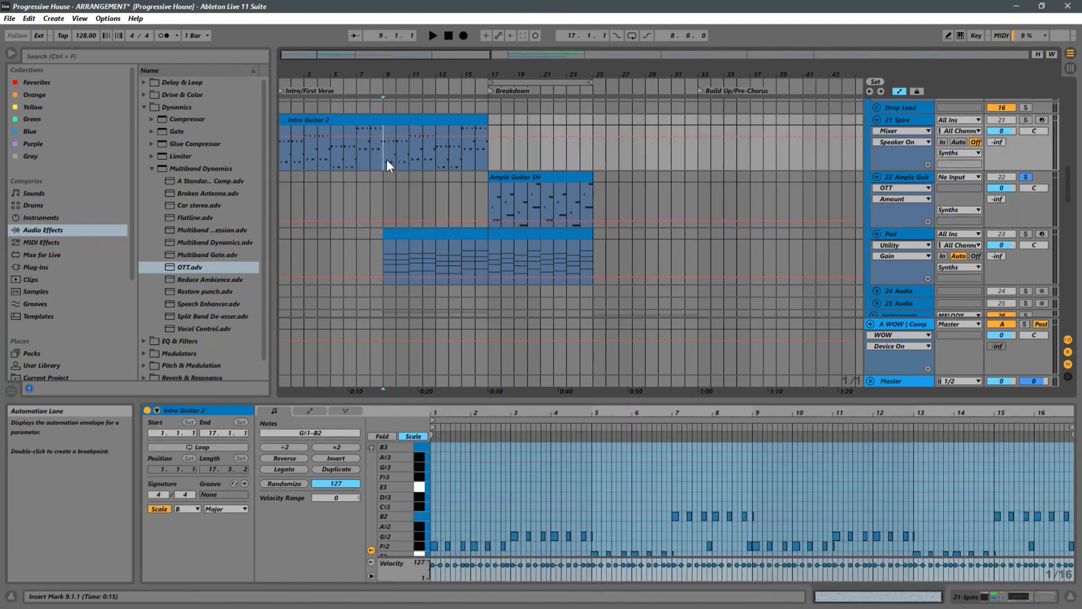
{"action": "key", "text": "ctrl+shift+t"}
Step: Unfold the Drop Lead group and open the first chorus clip on the 17 Nexus 3 track to examine its notes
{"action": "scroll", "coordinate": [699, 204], "scroll_direction": "down", "scroll_amount": 3}
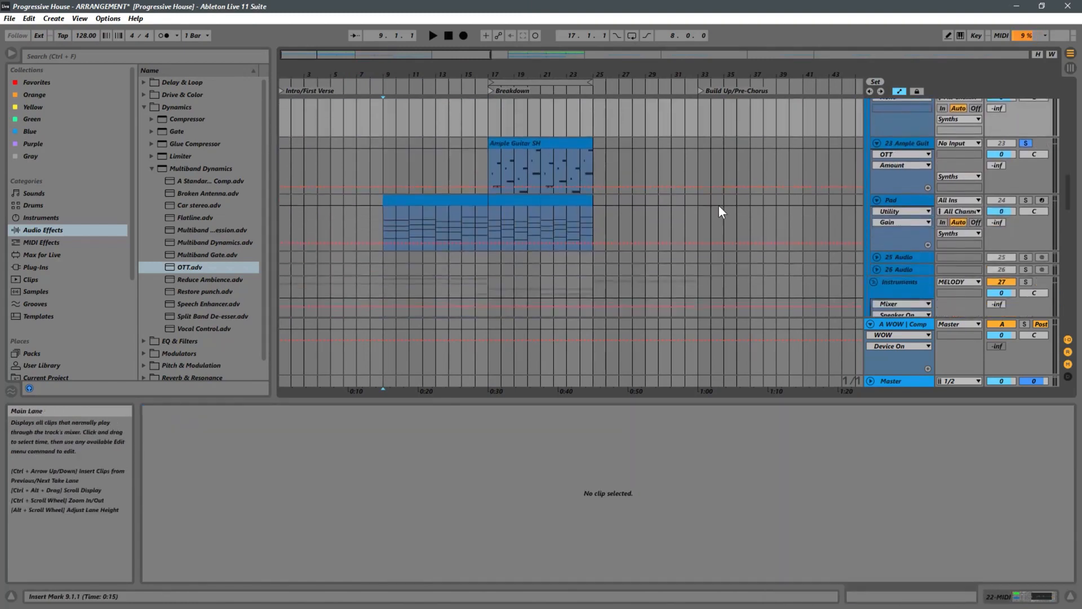
{"action": "scroll", "coordinate": [718, 205], "scroll_direction": "up", "scroll_amount": 10}
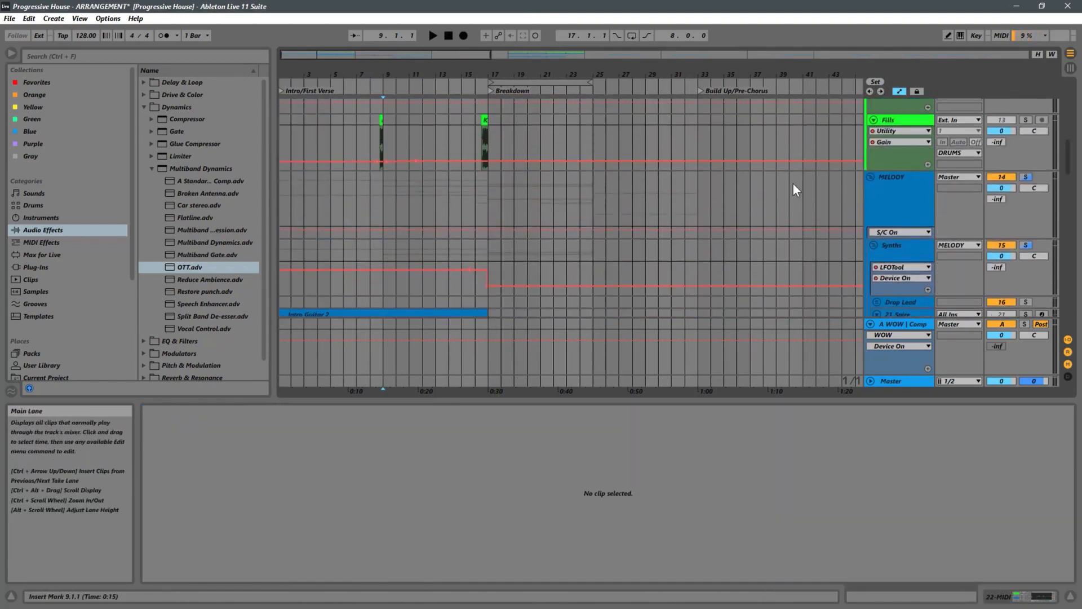
{"action": "scroll", "coordinate": [793, 184], "scroll_direction": "up", "scroll_amount": 10}
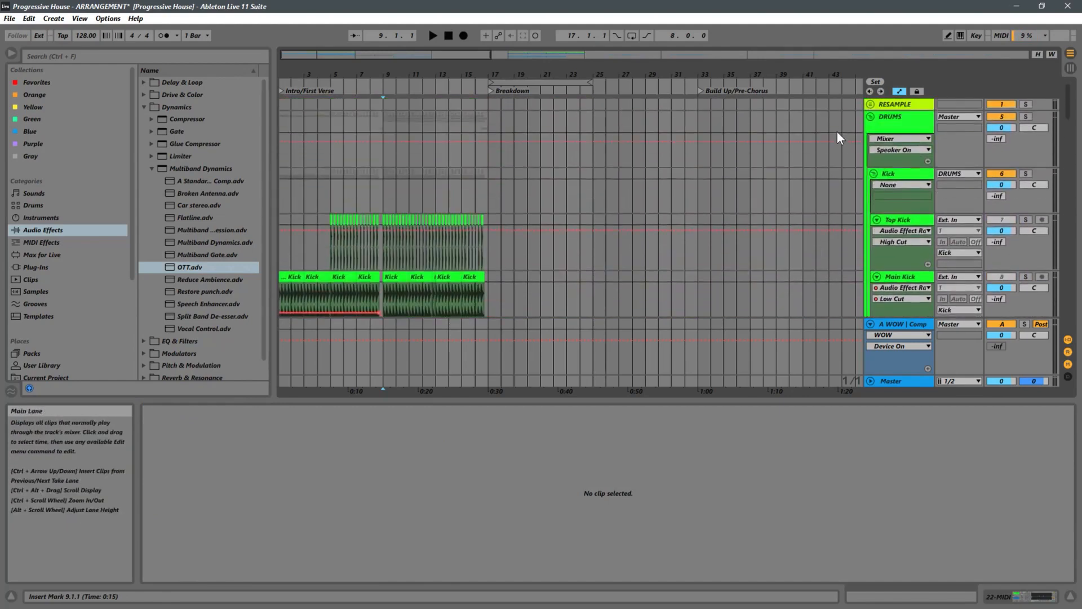
{"action": "scroll", "coordinate": [686, 110], "scroll_direction": "right", "scroll_amount": 5}
{"action": "scroll", "coordinate": [773, 166], "scroll_direction": "down", "scroll_amount": 5}
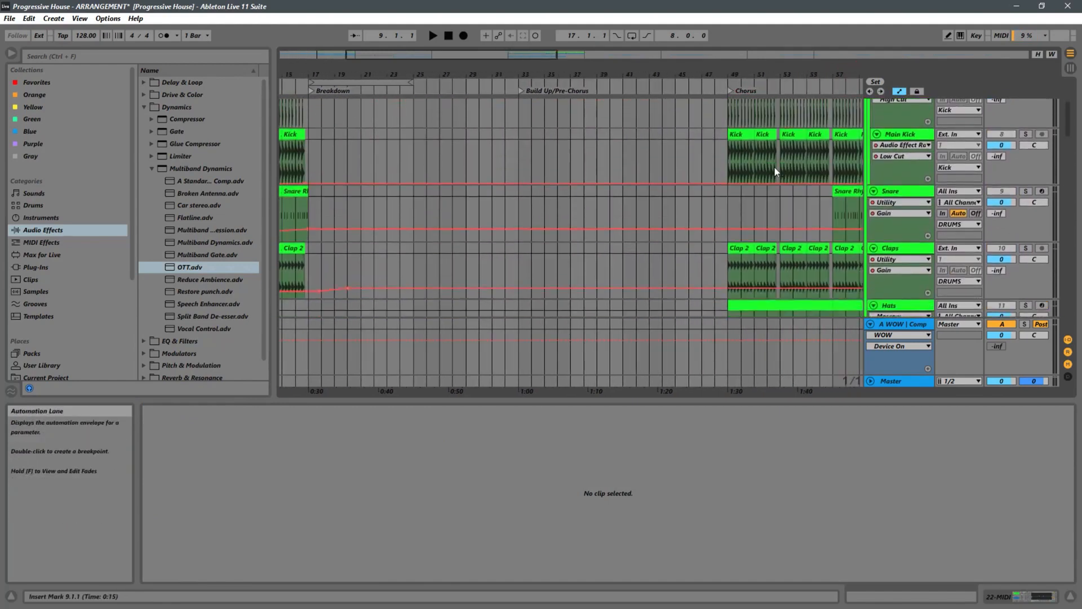
{"action": "scroll", "coordinate": [820, 164], "scroll_direction": "down", "scroll_amount": 5}
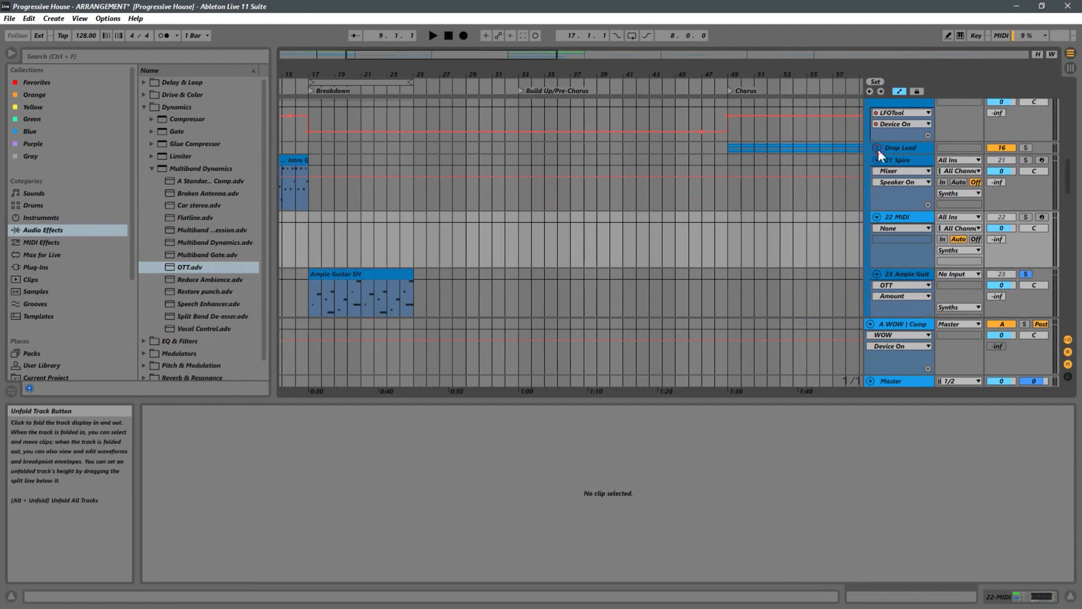
{"action": "scroll", "coordinate": [804, 168], "scroll_direction": "up", "scroll_amount": 2}
{"action": "left_click", "coordinate": [749, 194]}
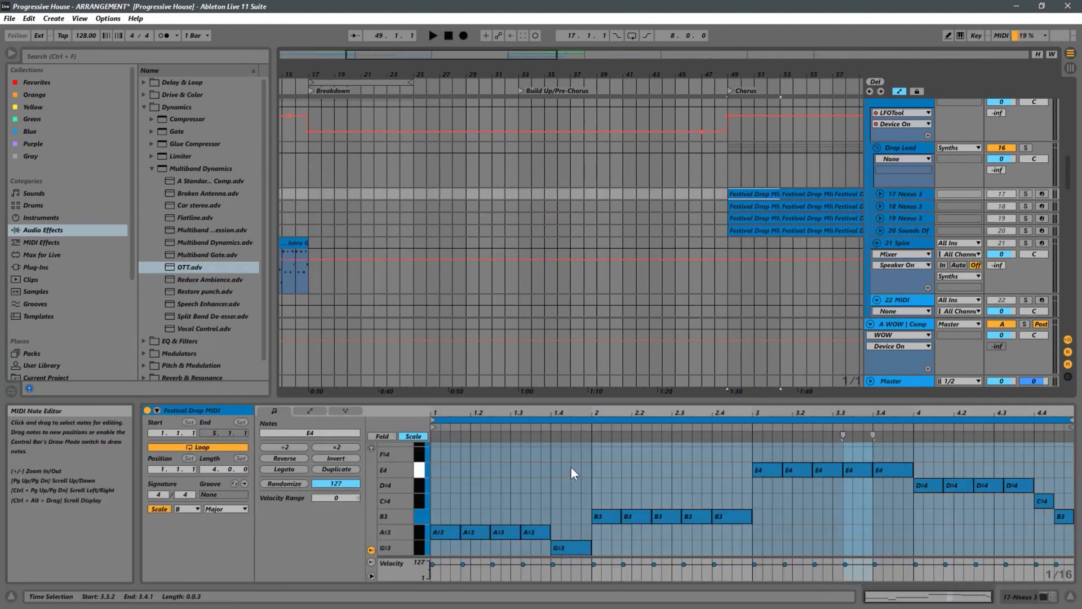
{"action": "scroll", "coordinate": [591, 509], "scroll_direction": "down", "scroll_amount": 3}
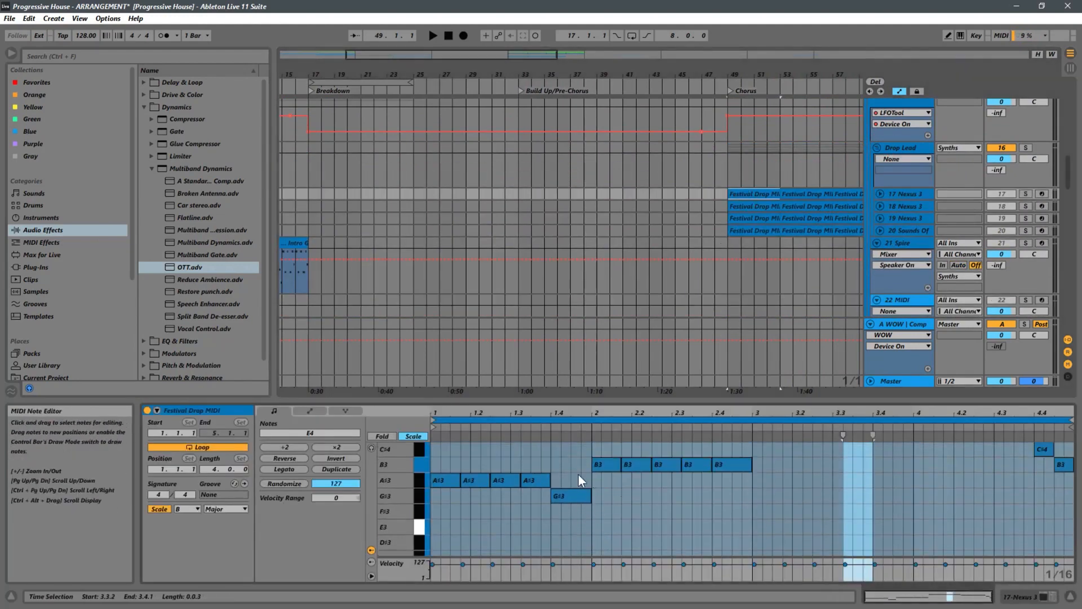
Step: Place the "Festival Dr... Timing.mid" file from Custom Instrument Racks on the 22 MIDI track at bar 9 and duplicate the clip once
{"action": "left_click_drag", "start_coordinate": [320, 75], "coordinate": [466, 68]}
{"action": "scroll", "coordinate": [451, 144], "scroll_direction": "down", "scroll_amount": 6}
{"action": "scroll", "coordinate": [418, 201], "scroll_direction": "up", "scroll_amount": 2}
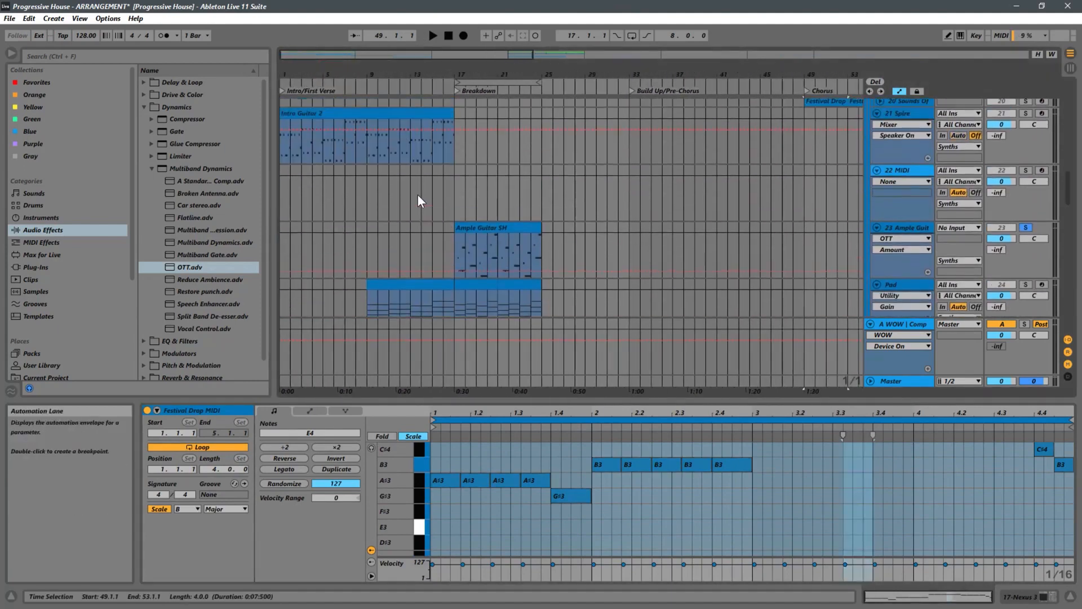
{"action": "left_click", "coordinate": [292, 183]}
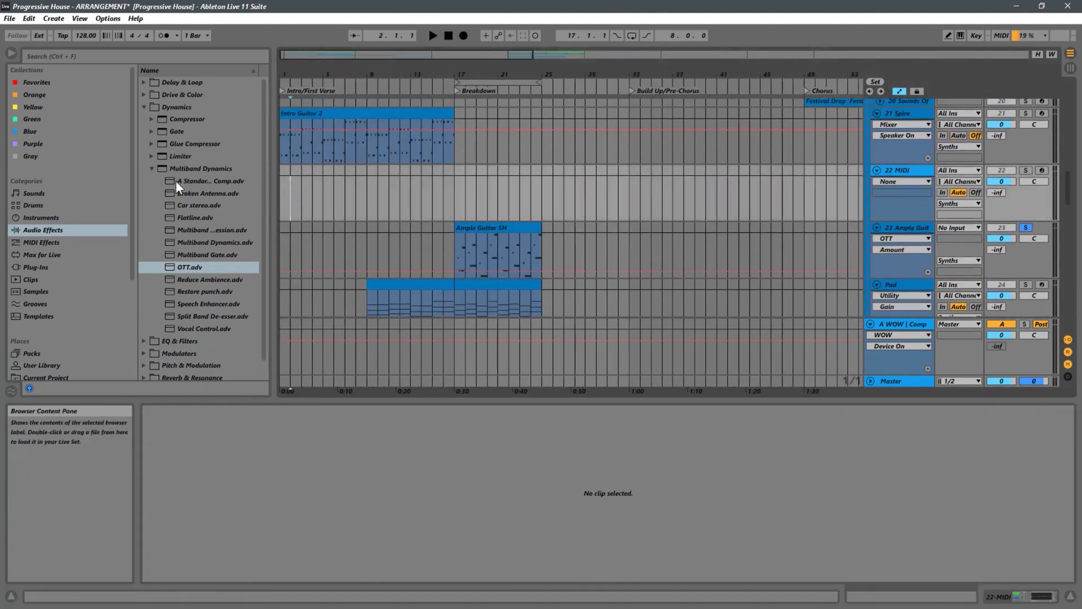
{"action": "scroll", "coordinate": [90, 335], "scroll_direction": "down", "scroll_amount": 5}
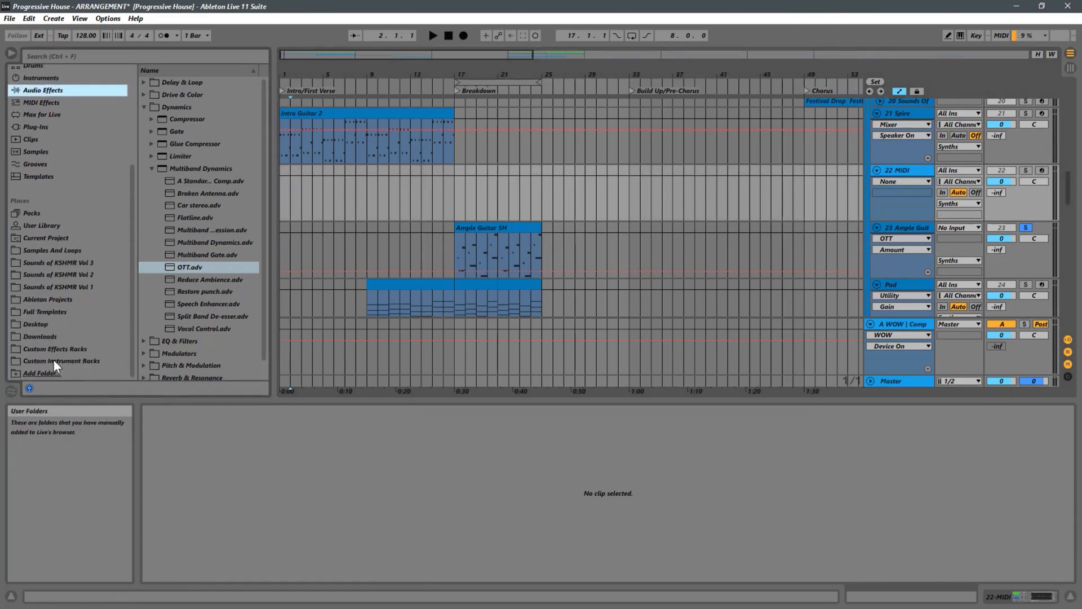
{"action": "left_click", "coordinate": [53, 360]}
{"action": "left_click", "coordinate": [144, 107]}
{"action": "scroll", "coordinate": [218, 218], "scroll_direction": "down", "scroll_amount": 3}
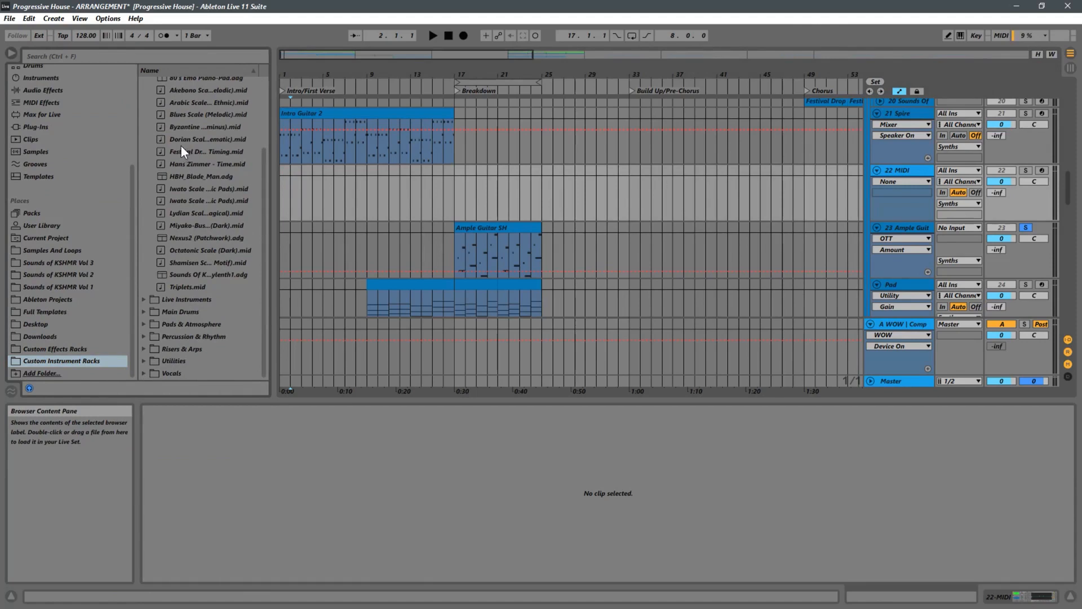
{"action": "left_click_drag", "start_coordinate": [181, 149], "coordinate": [294, 198]}
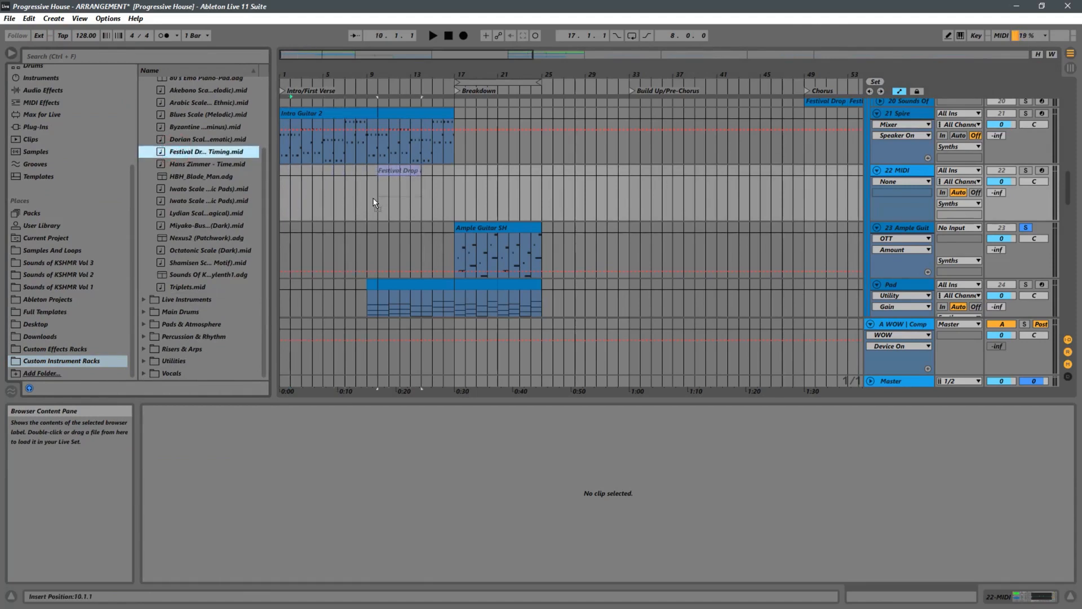
{"action": "left_click_drag", "start_coordinate": [367, 198], "coordinate": [368, 198]}
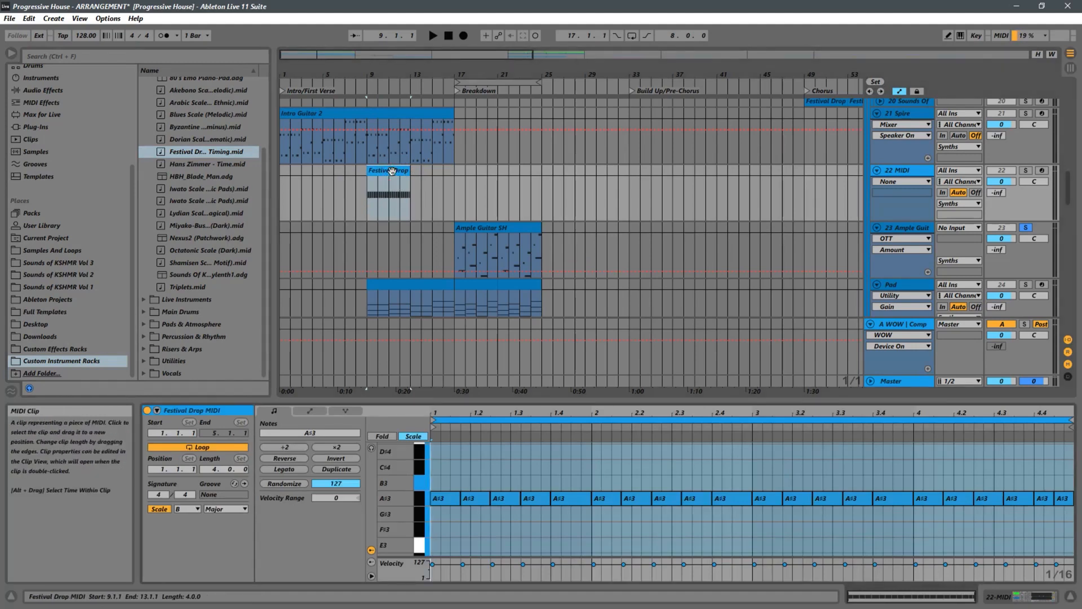
{"action": "key", "text": "ctrl+d"}
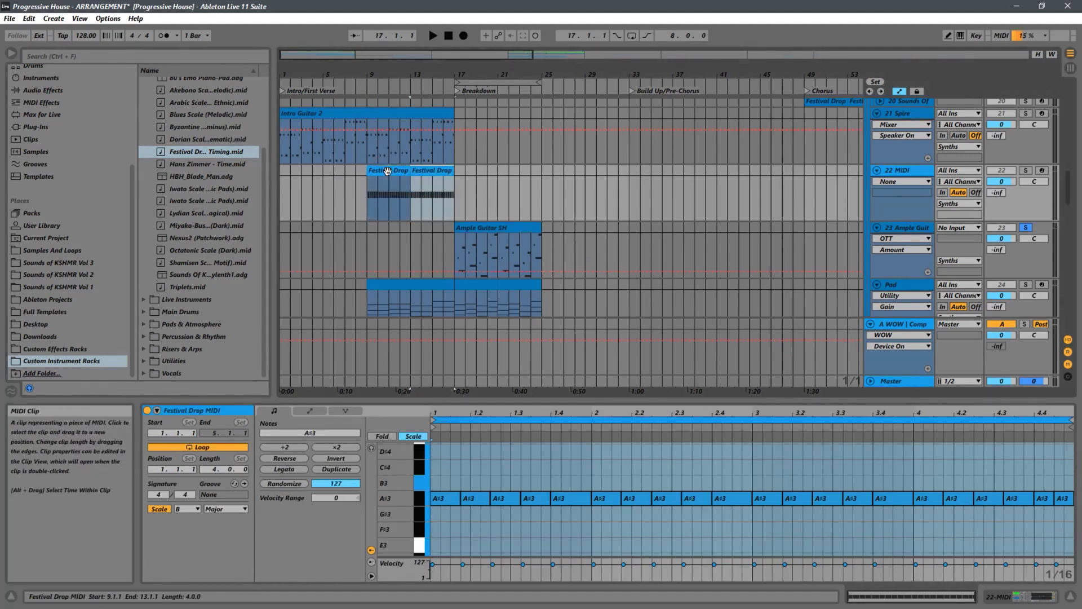
{"action": "left_click", "coordinate": [369, 216]}
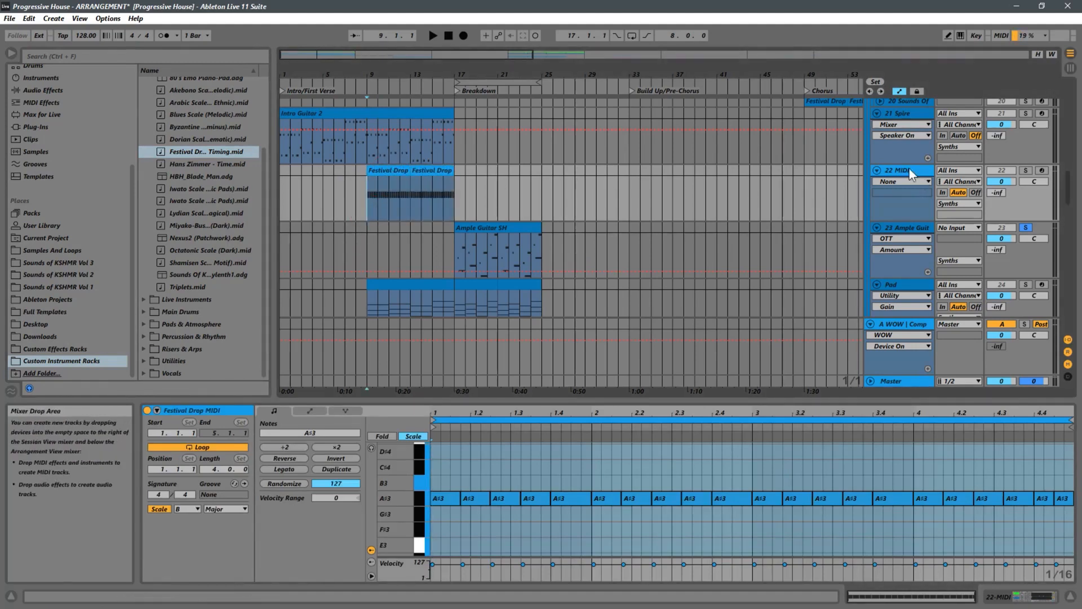
Step: Assign the Synths group's track color to its grouped tracks and clips
{"action": "scroll", "coordinate": [913, 175], "scroll_direction": "up", "scroll_amount": 5}
{"action": "right_click", "coordinate": [917, 131]}
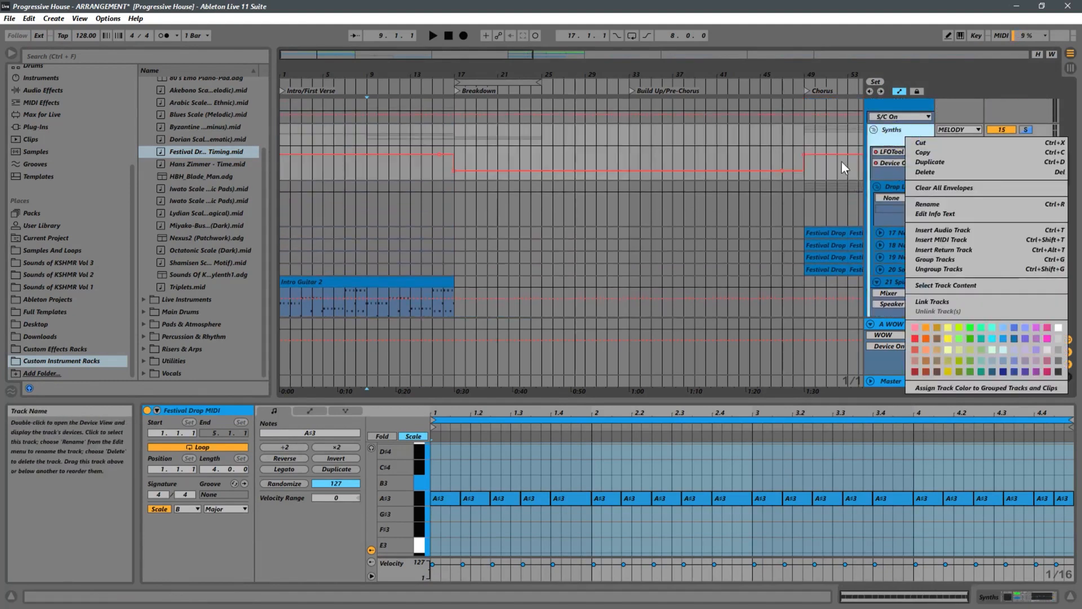
{"action": "left_click", "coordinate": [949, 387]}
{"action": "scroll", "coordinate": [478, 205], "scroll_direction": "down", "scroll_amount": 5}
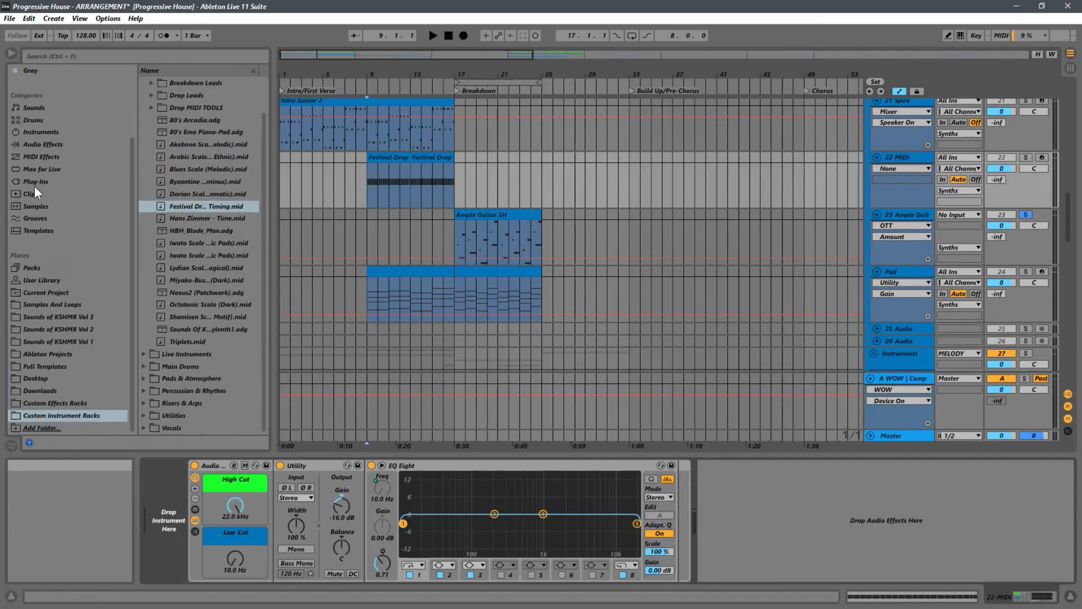
Step: Browse the VST plug-ins, collapse Ample Sound and expand the reFX folder down to Nexus 3
{"action": "left_click", "coordinate": [35, 184]}
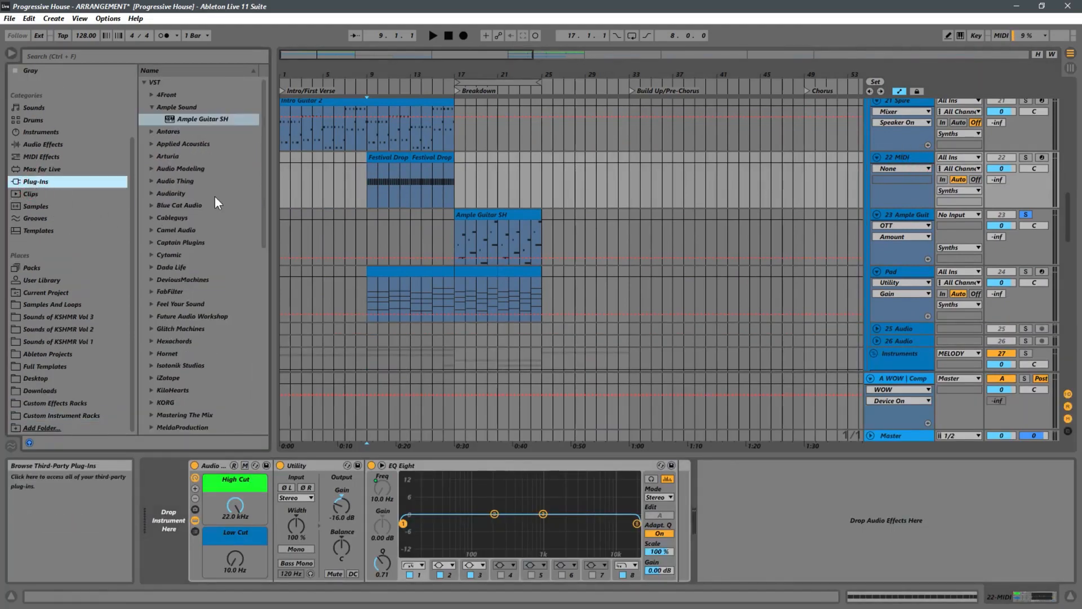
{"action": "left_click", "coordinate": [153, 107]}
{"action": "scroll", "coordinate": [222, 201], "scroll_direction": "down", "scroll_amount": 5}
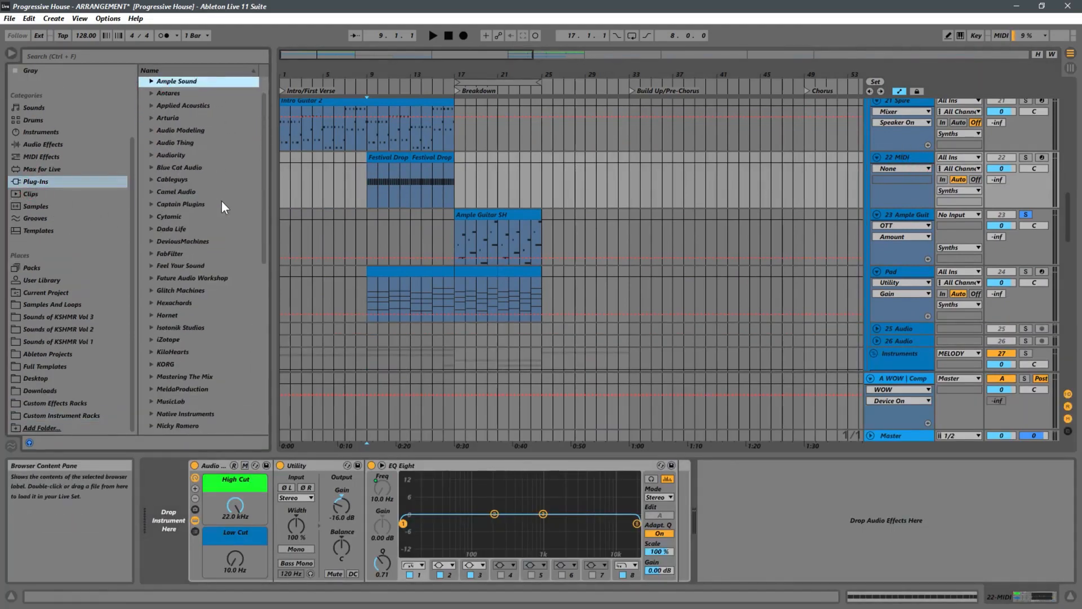
{"action": "left_click", "coordinate": [151, 254]}
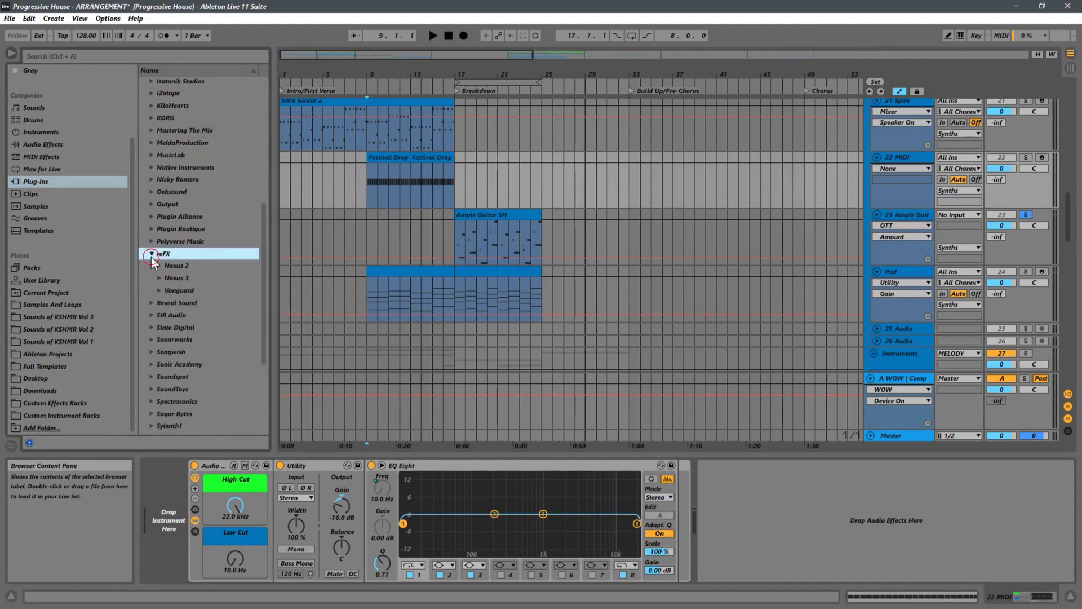
{"action": "left_click", "coordinate": [162, 267]}
{"action": "left_click", "coordinate": [159, 278]}
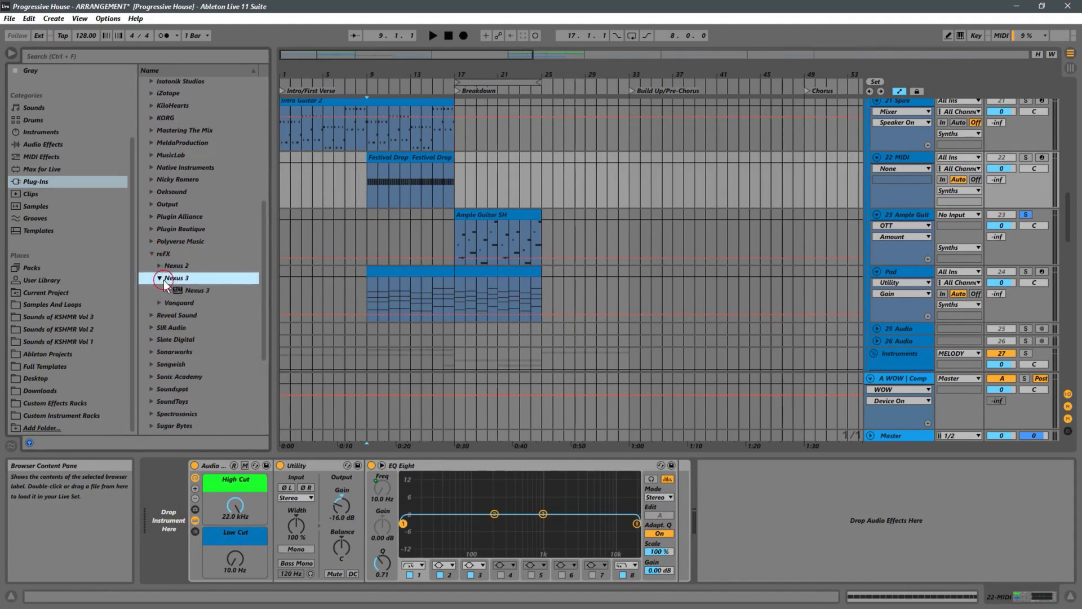
{"action": "left_click", "coordinate": [189, 290]}
{"action": "left_click_drag", "start_coordinate": [485, 234], "coordinate": [484, 234]}
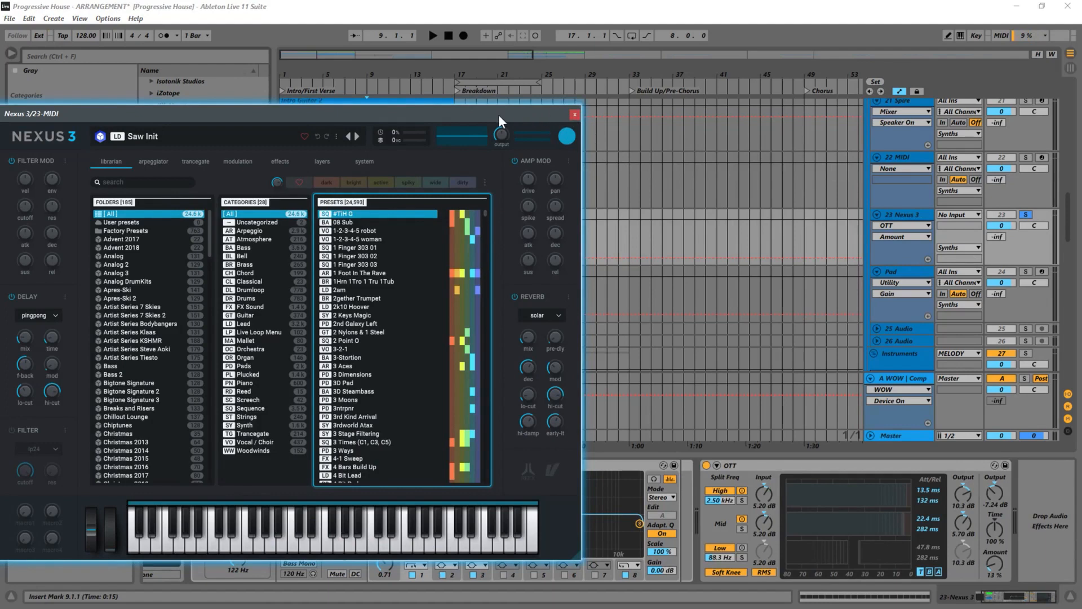
{"action": "left_click_drag", "start_coordinate": [498, 114], "coordinate": [686, 87]}
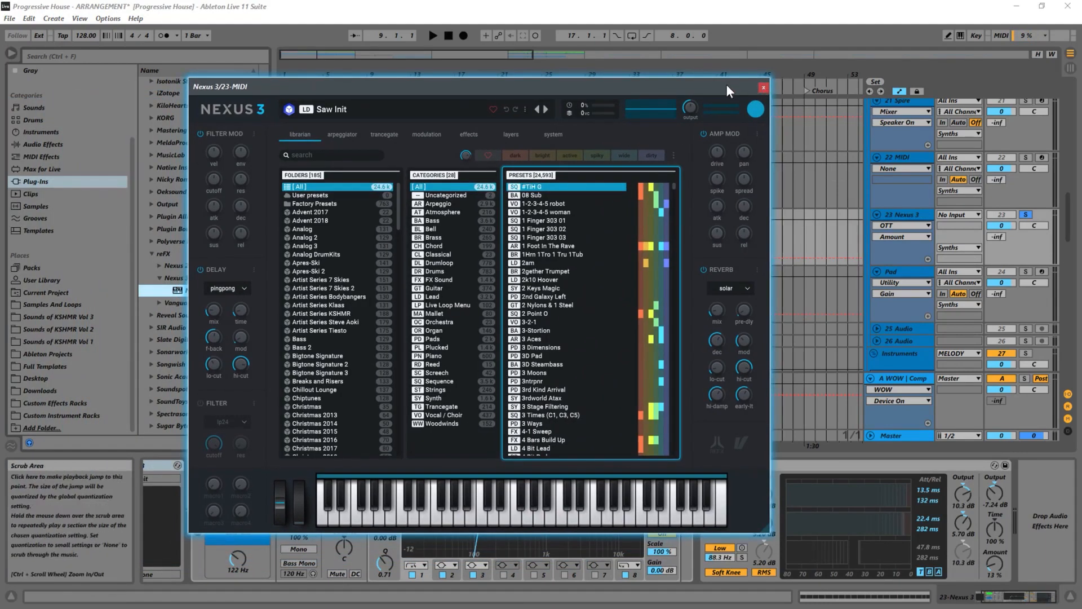
{"action": "left_click", "coordinate": [764, 87]}
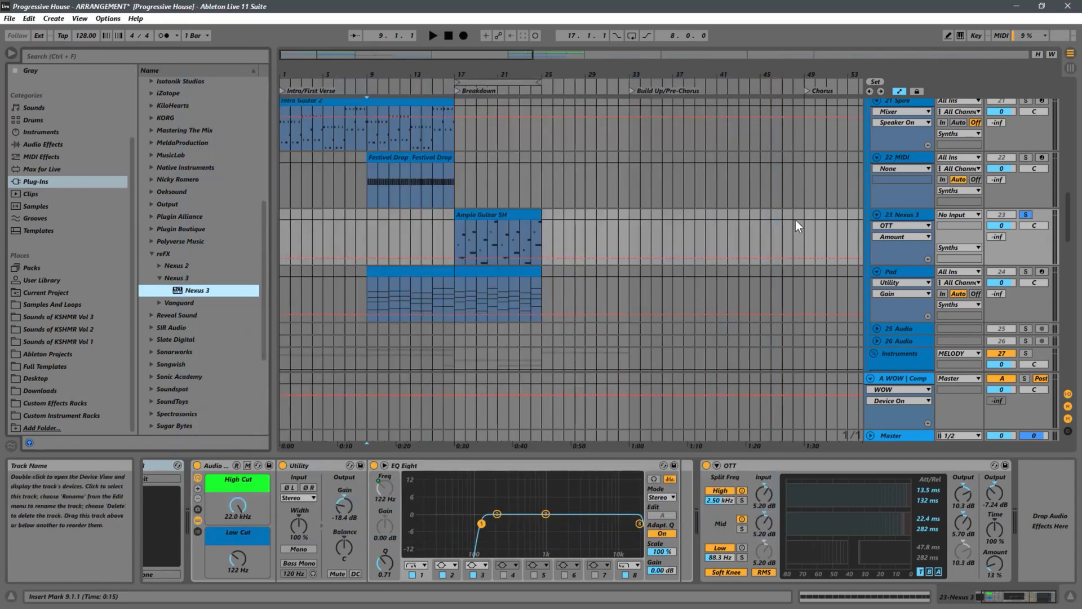
{"action": "key", "text": "ctrl+z"}
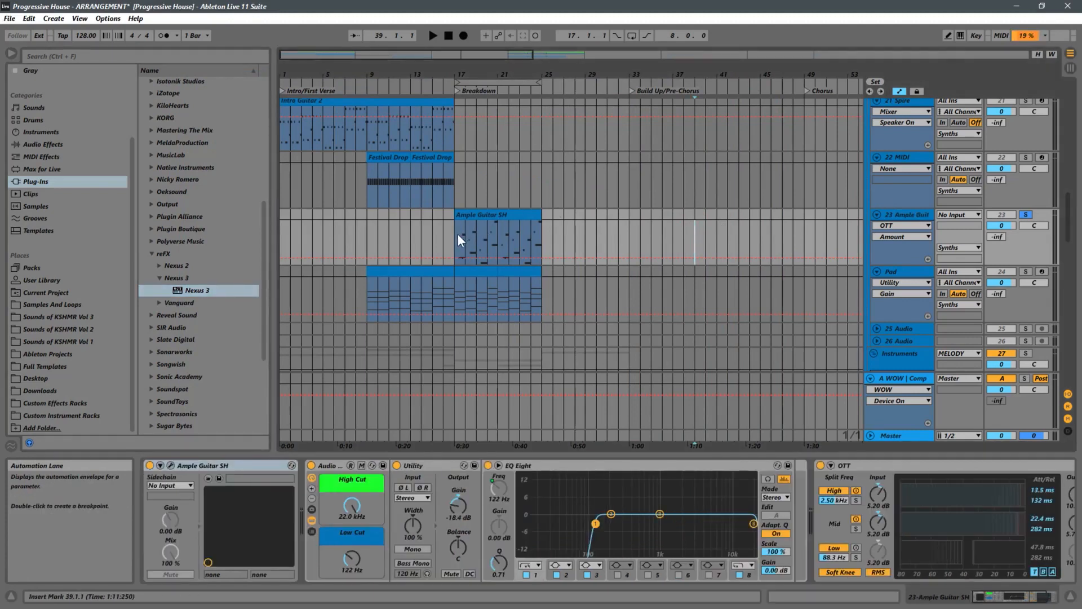
Step: Play back the Ample Guitar melody from bar 17, stop it and set the insert position to bar 9 on the 22 MIDI track
{"action": "left_click", "coordinate": [457, 233]}
{"action": "key", "text": "space"}
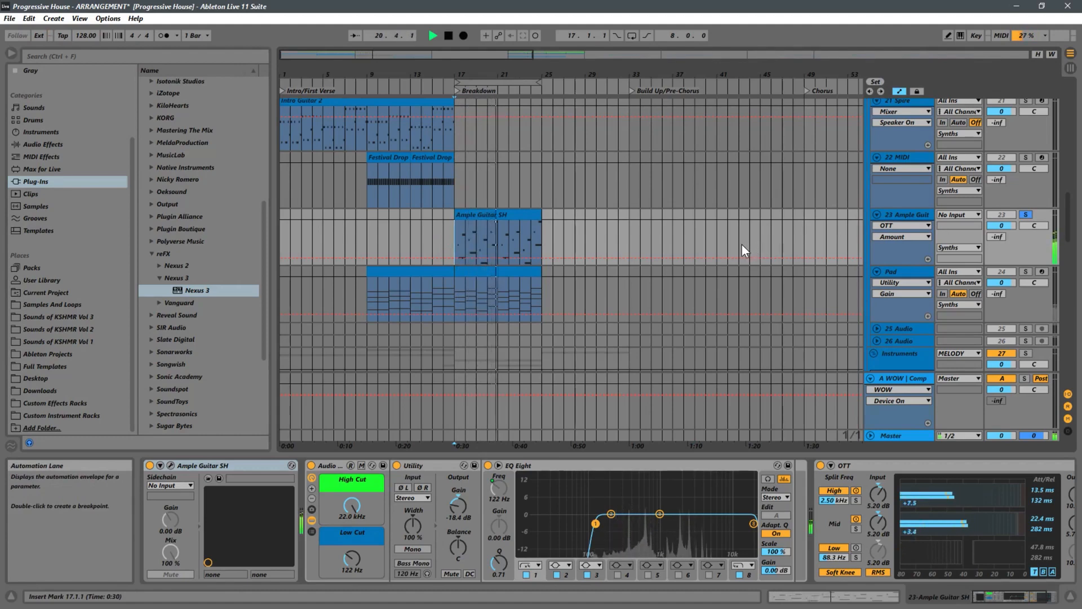
{"action": "left_click", "coordinate": [363, 183]}
{"action": "key", "text": "space"}
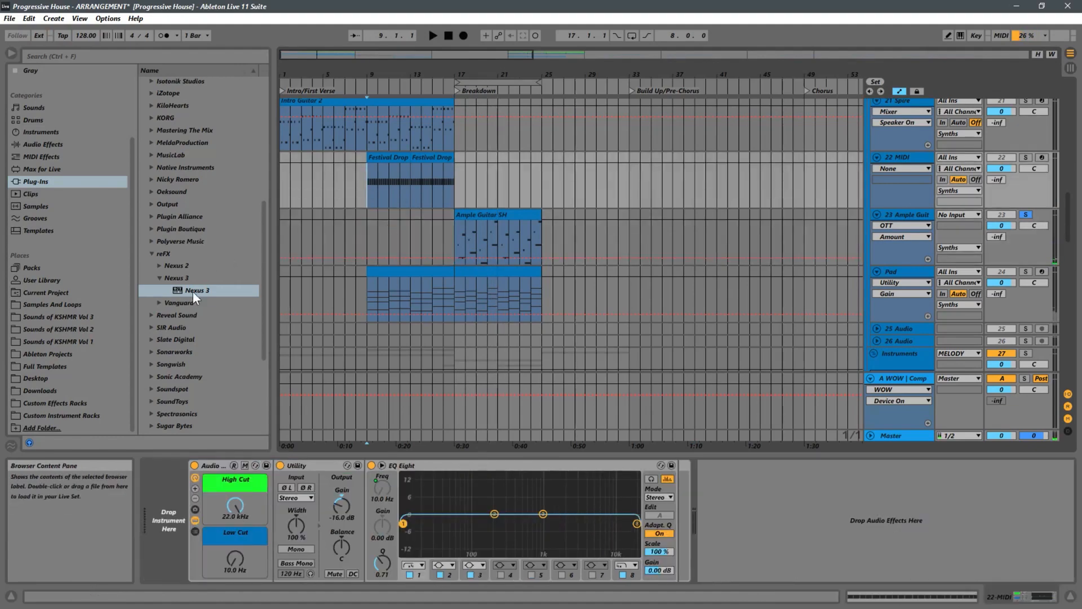
Step: Load Nexus 3 onto the 22 MIDI track and show the Lead presets in its Dubstep-Electro 2 folder
{"action": "left_click_drag", "start_coordinate": [193, 291], "coordinate": [286, 218]}
{"action": "left_click_drag", "start_coordinate": [379, 181], "coordinate": [161, 495]}
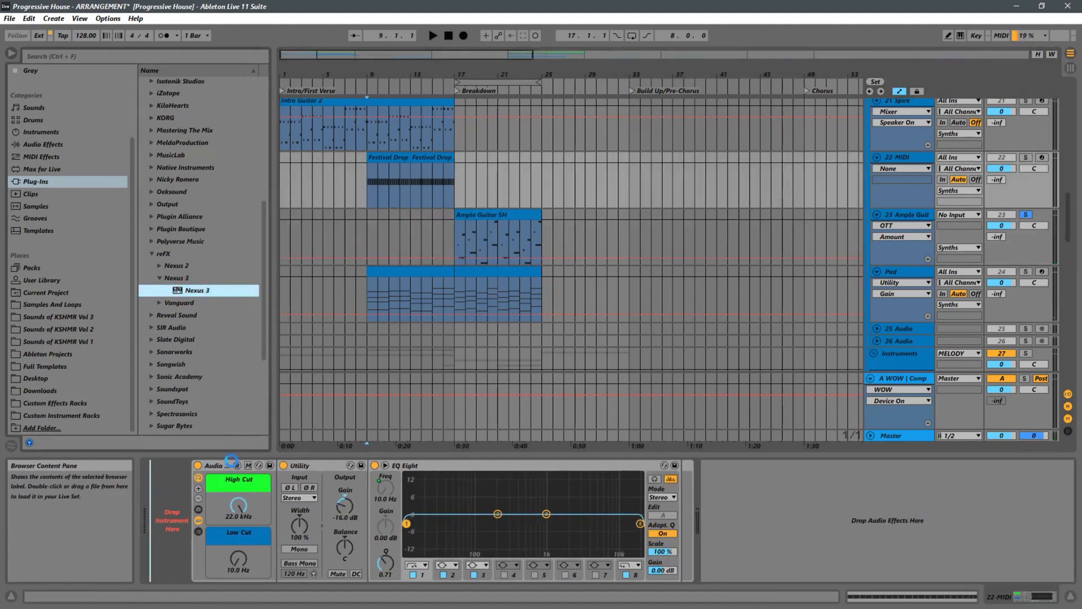
{"action": "scroll", "coordinate": [372, 390], "scroll_direction": "down", "scroll_amount": 10}
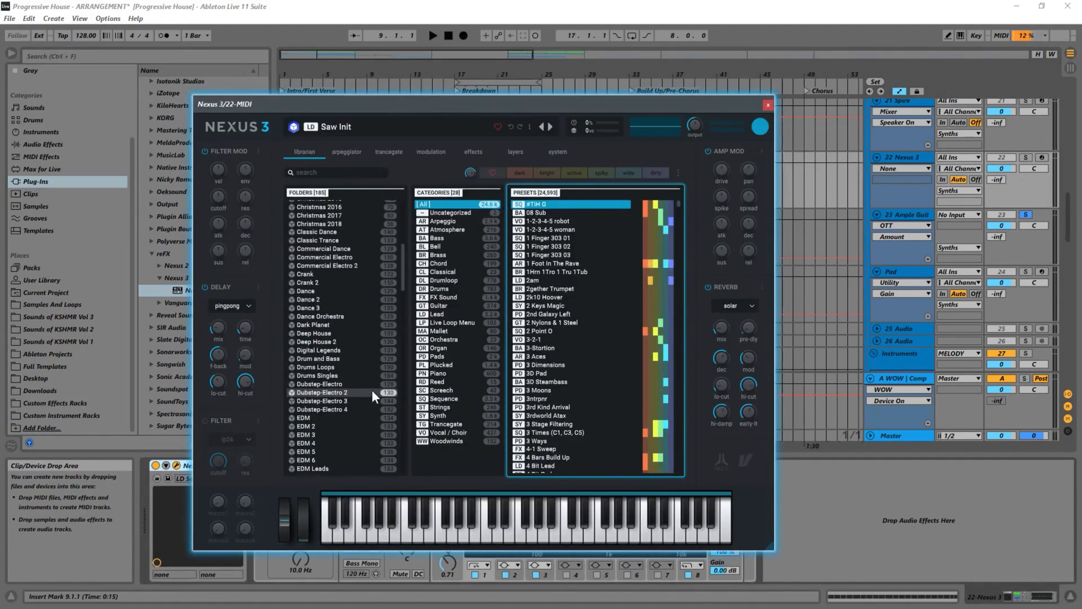
{"action": "left_click", "coordinate": [337, 392]}
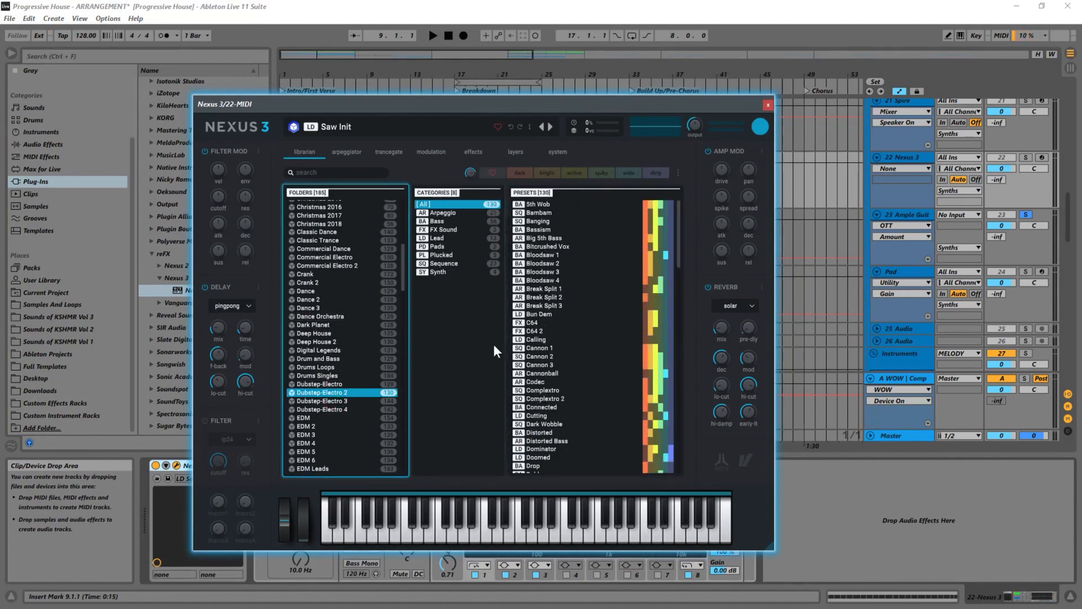
{"action": "left_click", "coordinate": [441, 239]}
Step: Solo the 22 Nexus 3 track and try the lead presets Doomed, Final Cut, Cutting, Bun Dem and Saw Chords 1
{"action": "left_click", "coordinate": [545, 239]}
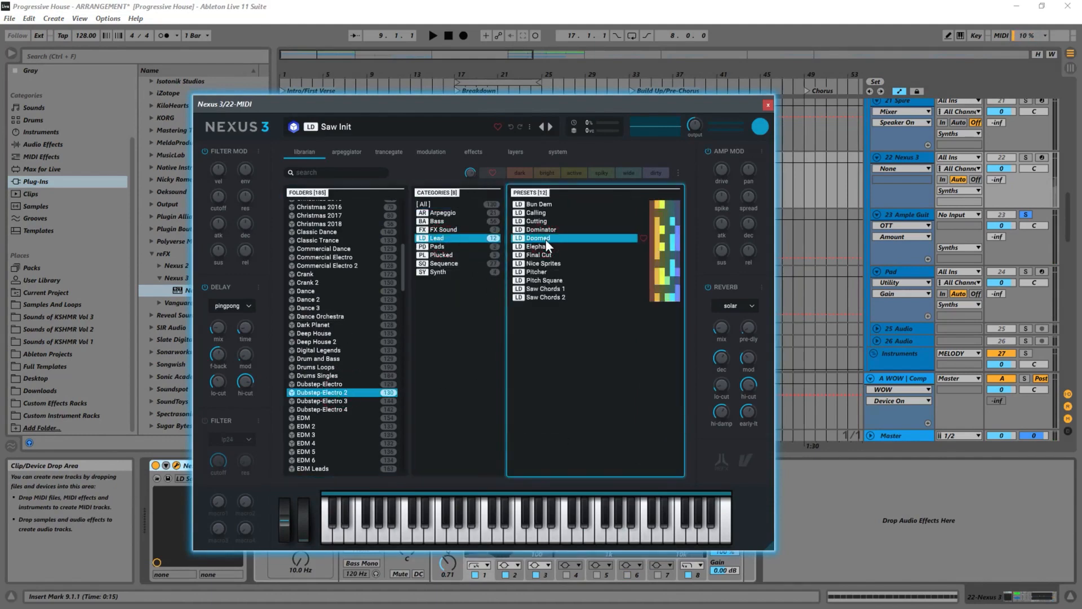
{"action": "left_click", "coordinate": [1025, 158]}
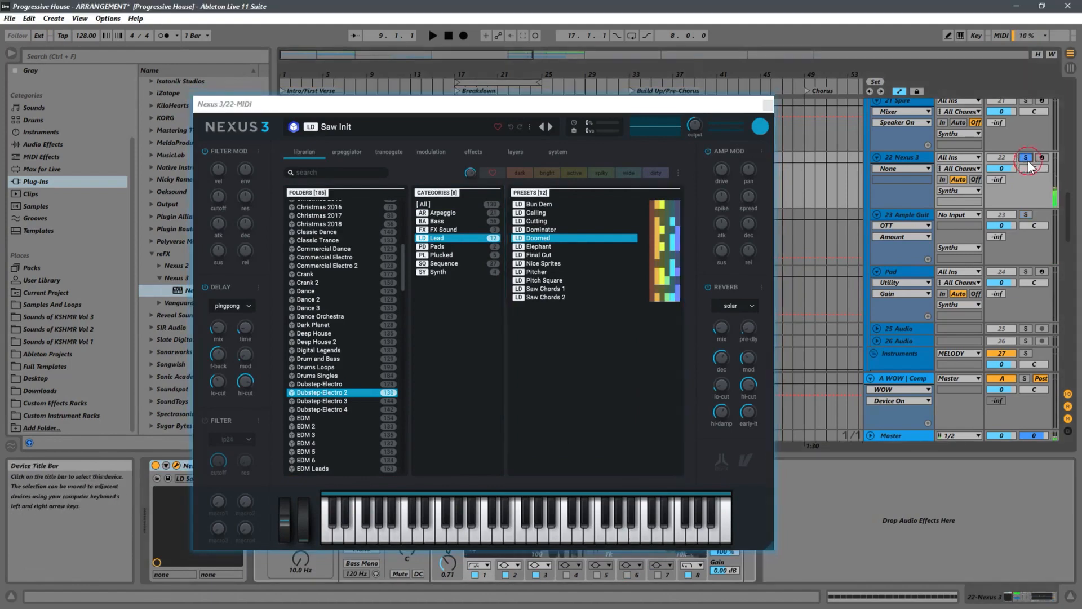
{"action": "left_click", "coordinate": [558, 255]}
{"action": "left_click", "coordinate": [555, 222]}
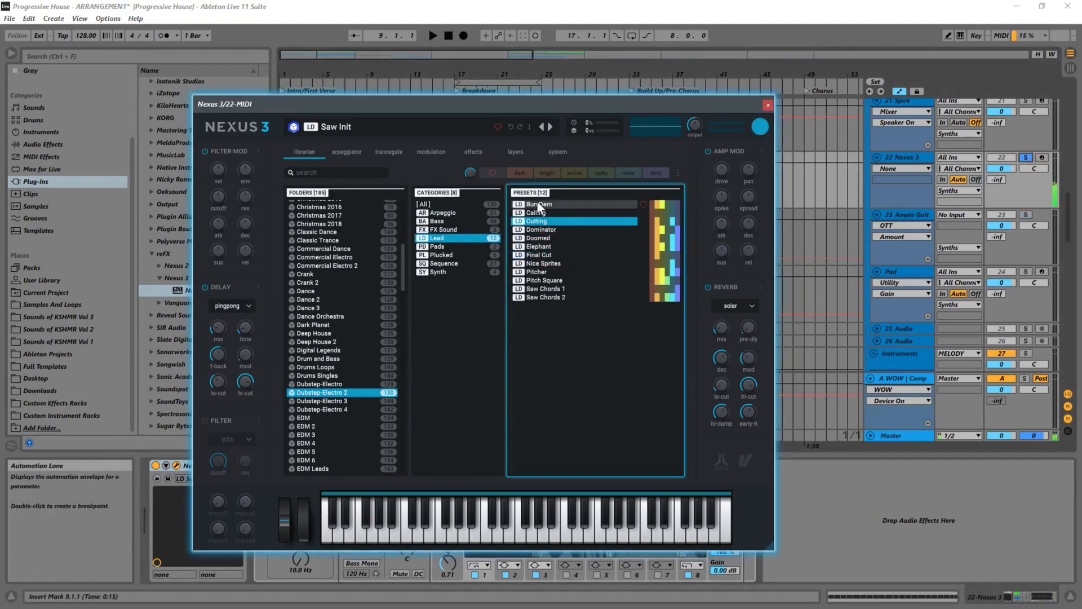
{"action": "left_click", "coordinate": [538, 205]}
{"action": "left_click", "coordinate": [540, 288]}
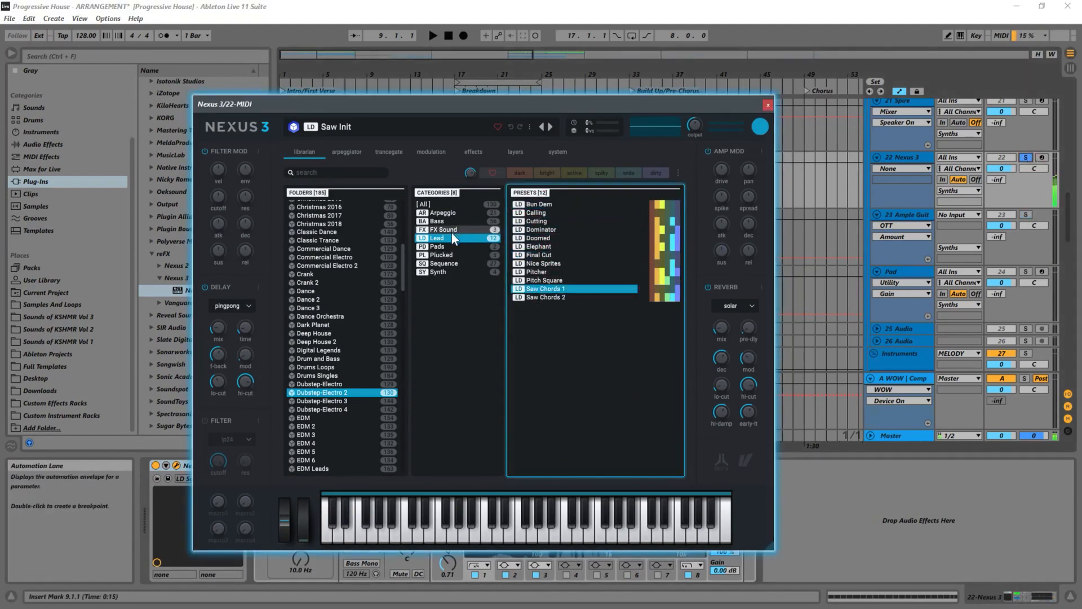
Step: Choose the Pulse Pluck preset from the Plucked category and close the Nexus 3 window
{"action": "left_click", "coordinate": [445, 254]}
{"action": "left_click", "coordinate": [540, 230]}
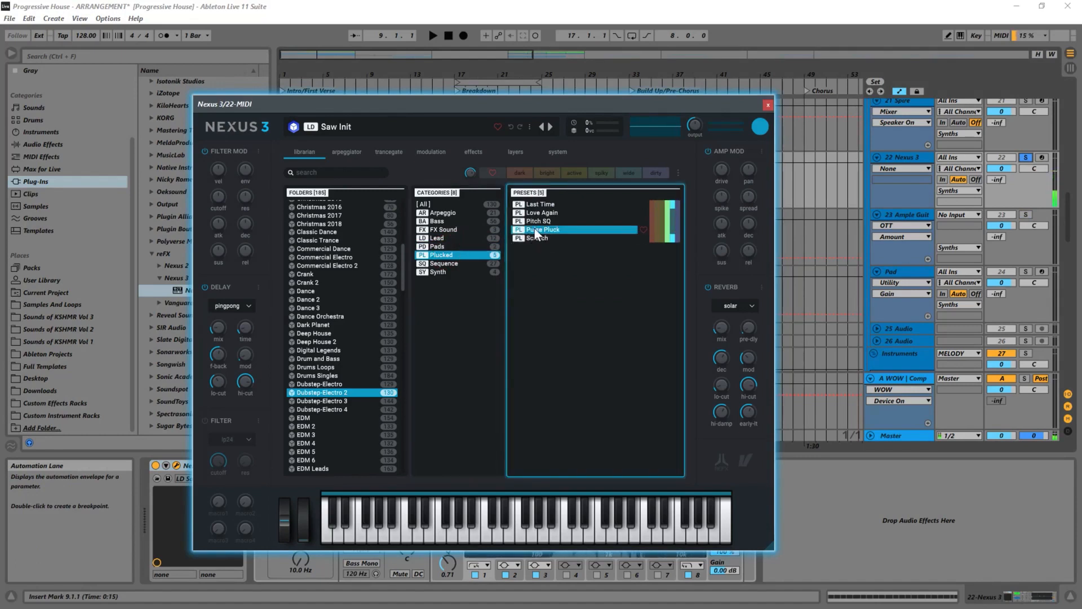
{"action": "left_click", "coordinate": [767, 105]}
Step: Listen to the soloed Nexus 3 pluck from bar 9, unsolo the track and play it with the other tracks
{"action": "key", "text": "space"}
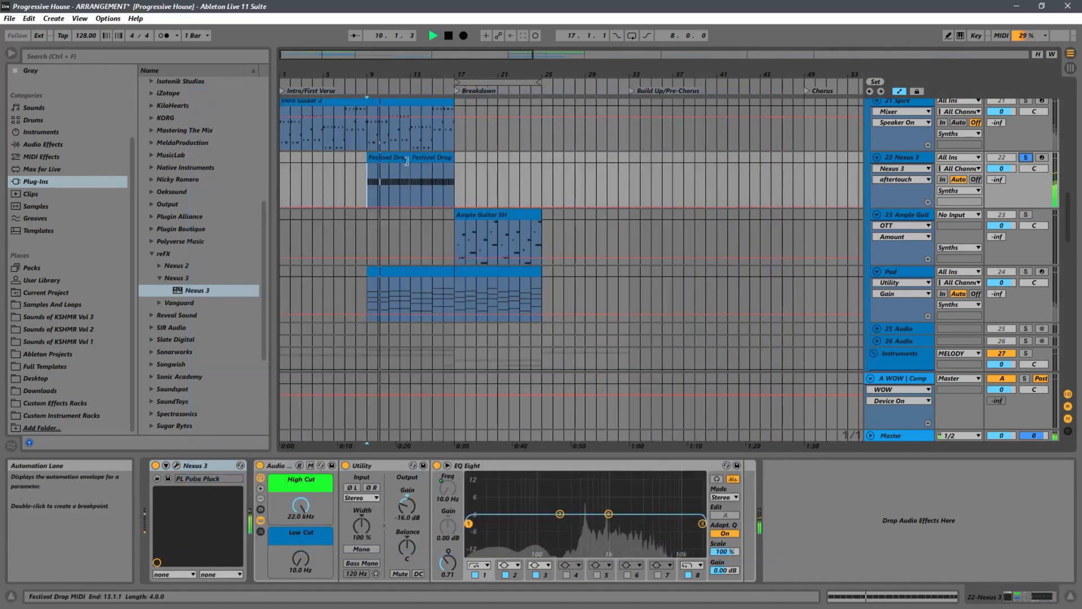
{"action": "left_click", "coordinate": [1025, 158]}
{"action": "key", "text": "space"}
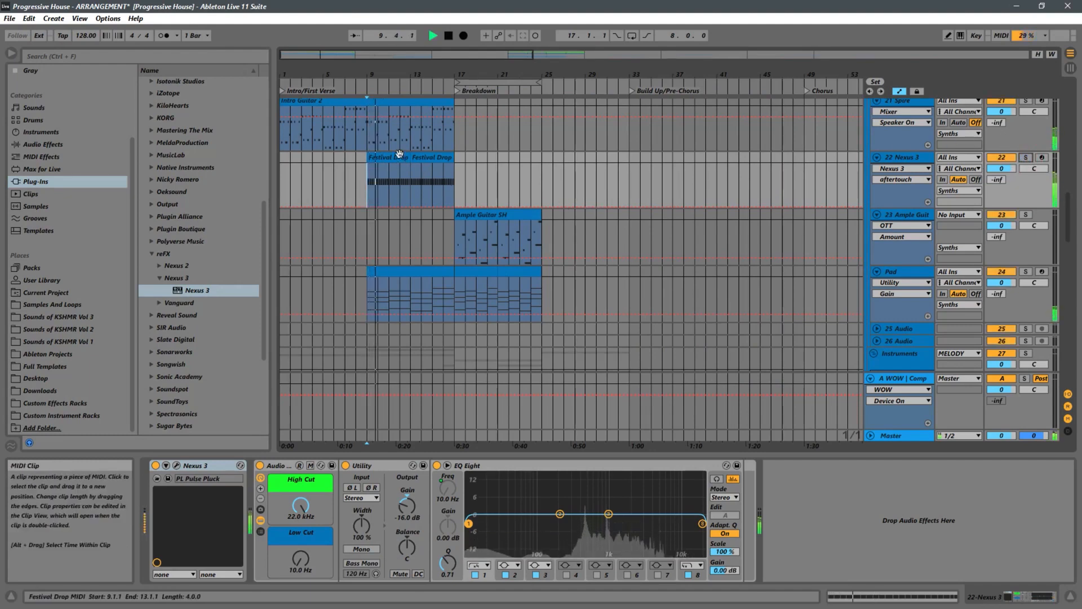
Step: Restart playback from bar 9 and adjust the Utility gain on the 22 Nexus 3 track
{"action": "key", "text": "space"}
{"action": "key", "text": "space"}
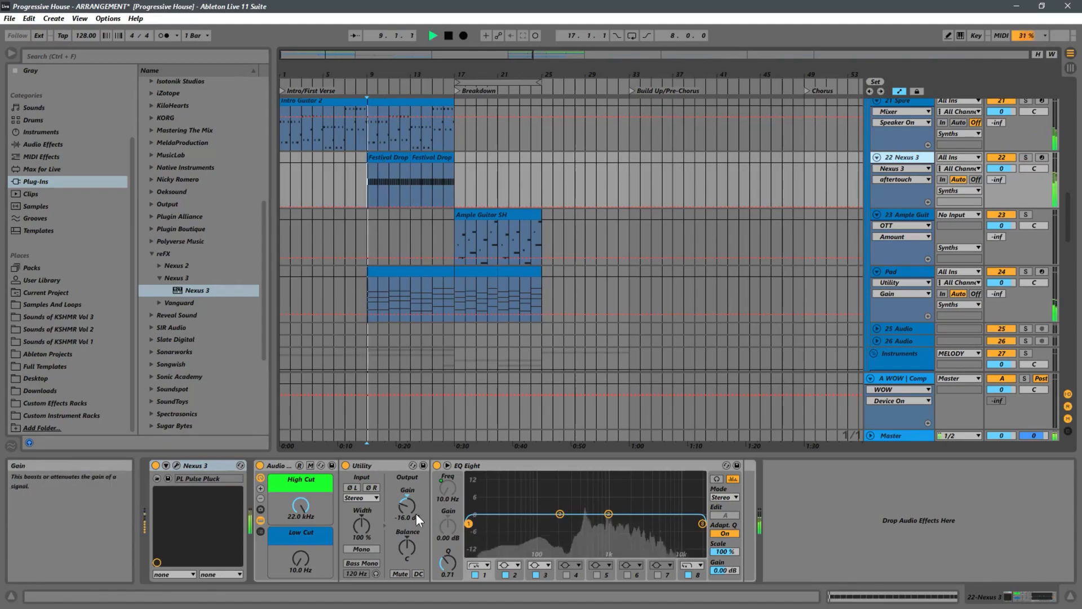
{"action": "left_click_drag", "start_coordinate": [407, 507], "coordinate": [405, 512]}
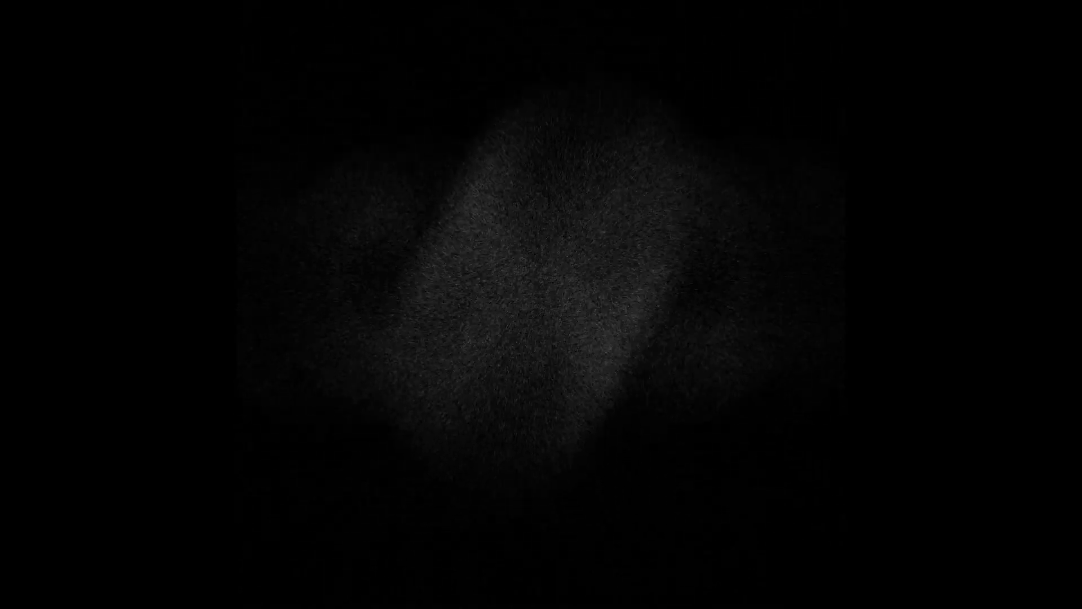